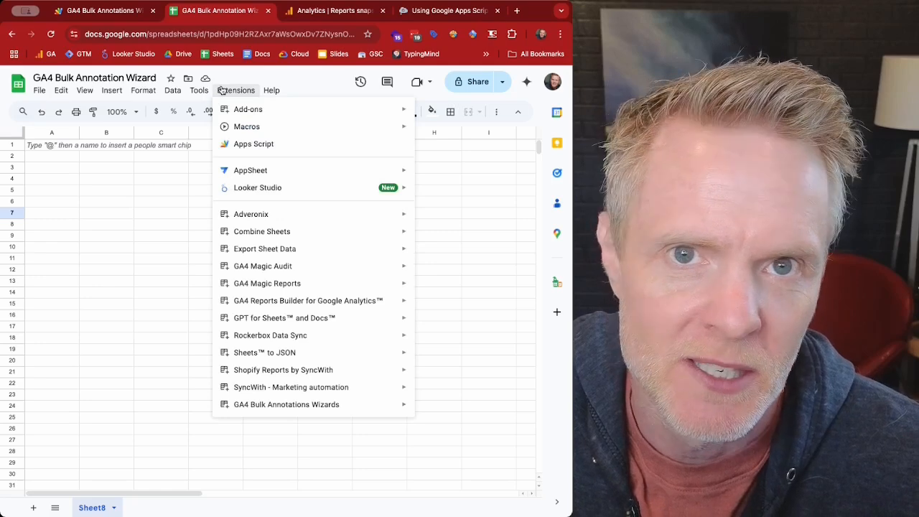
Step: Open the GA4 Bulk Annotations Wizards add-on and select the Ecomm Dashboard property under Really Good Data
{"action": "mouse_move", "coordinate": [270, 410]}
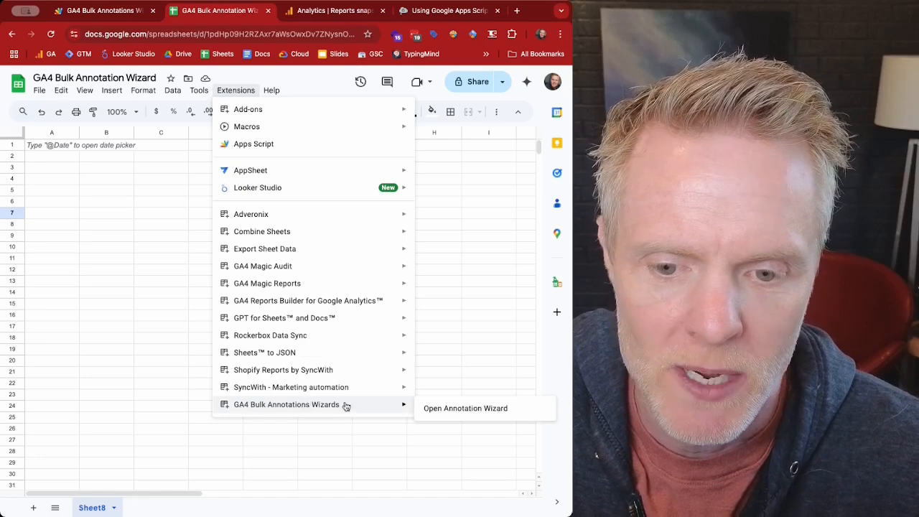
{"action": "left_click", "coordinate": [474, 408]}
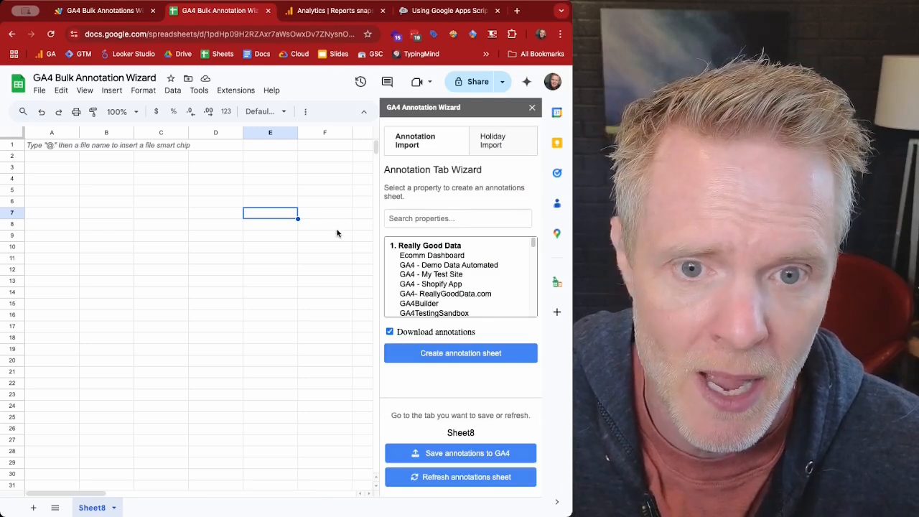
{"action": "left_click", "coordinate": [431, 215]}
{"action": "left_click", "coordinate": [444, 203]}
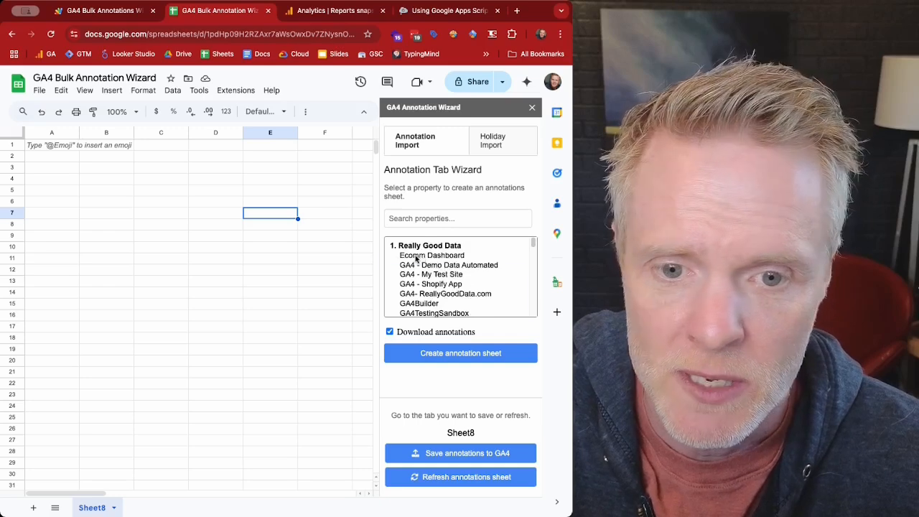
{"action": "left_click", "coordinate": [416, 258]}
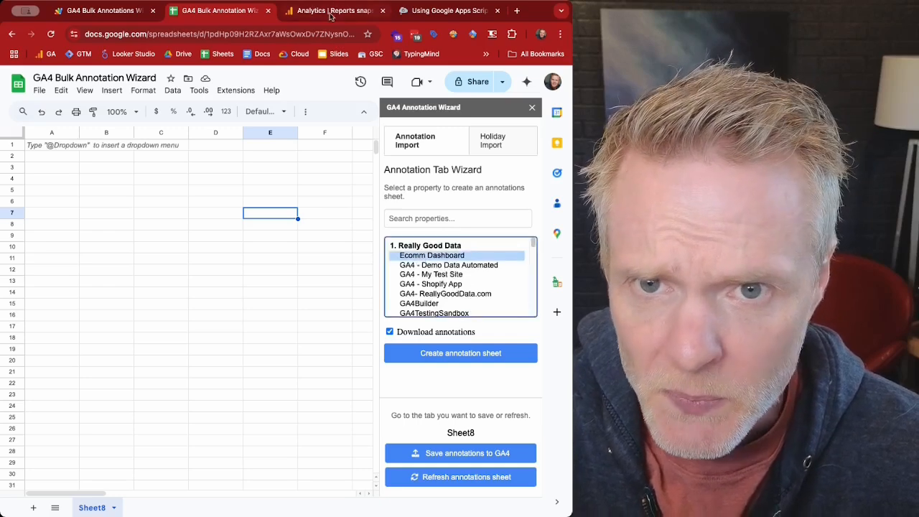
Step: Switch to Google Analytics and examine the existing annotations of the Ecomm Dashboard property in the Reports snapshot
{"action": "left_click", "coordinate": [330, 16]}
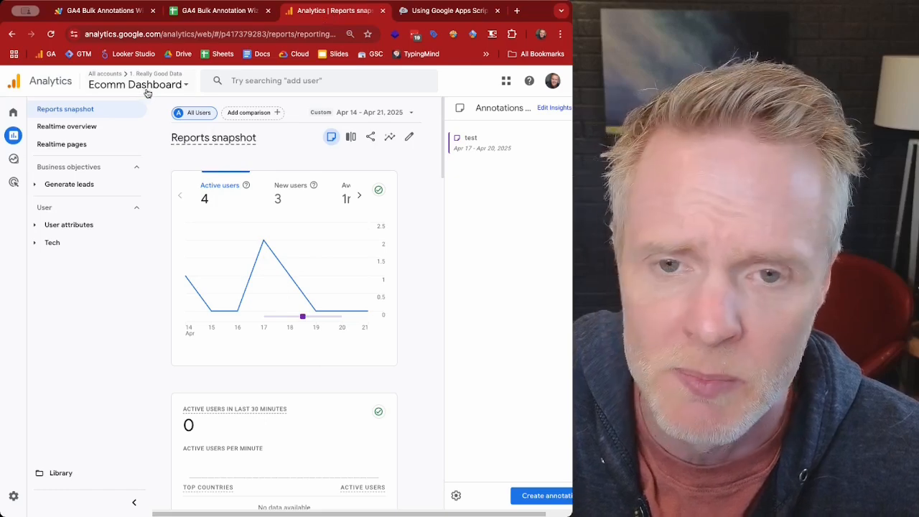
{"action": "mouse_move", "coordinate": [295, 296]}
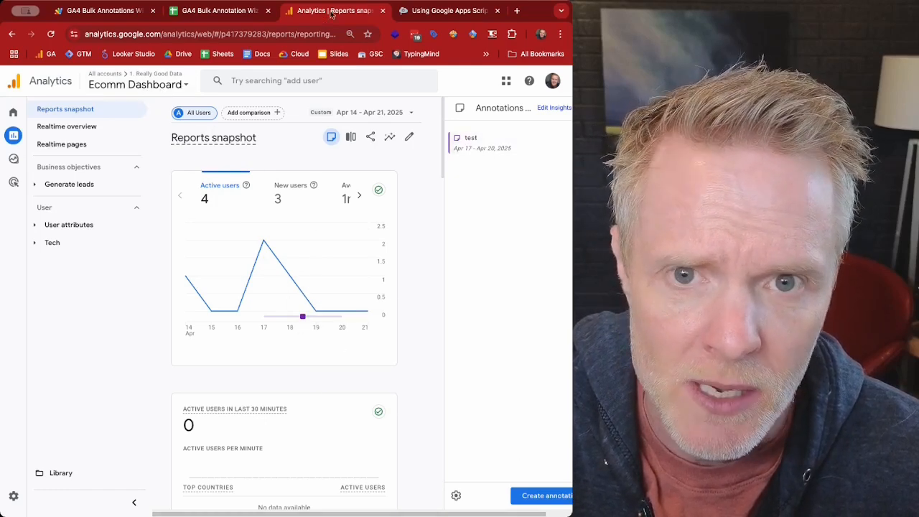
Step: Return to the spreadsheet and create the Ecomm Dashboard annotation sheet with its existing annotations downloaded
{"action": "left_click", "coordinate": [219, 11]}
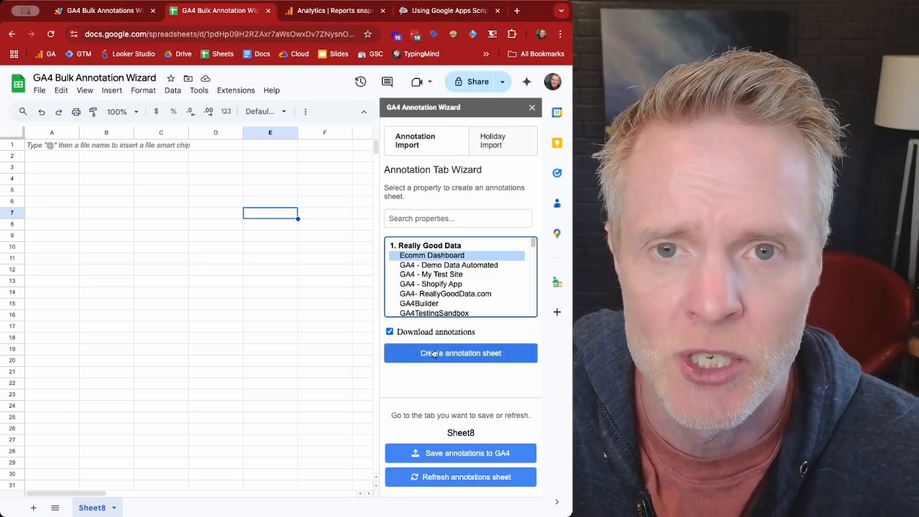
{"action": "left_click", "coordinate": [436, 355]}
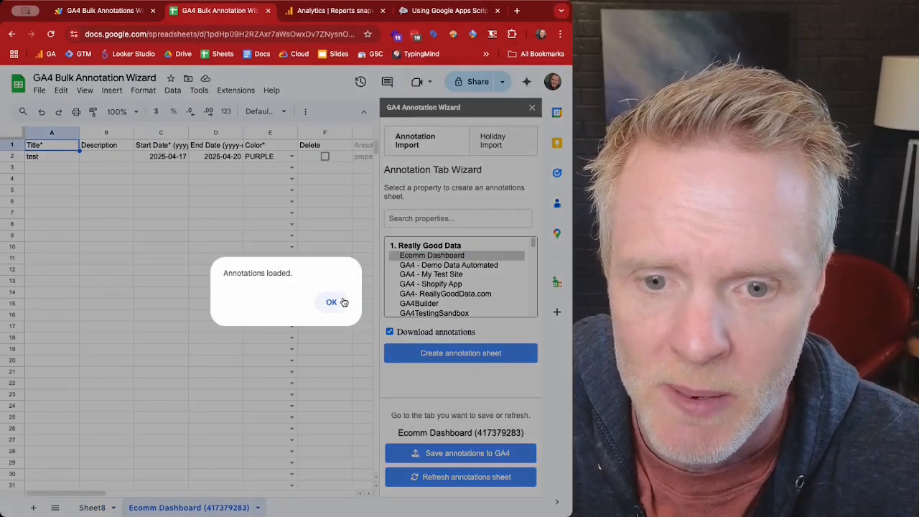
{"action": "left_click", "coordinate": [338, 303]}
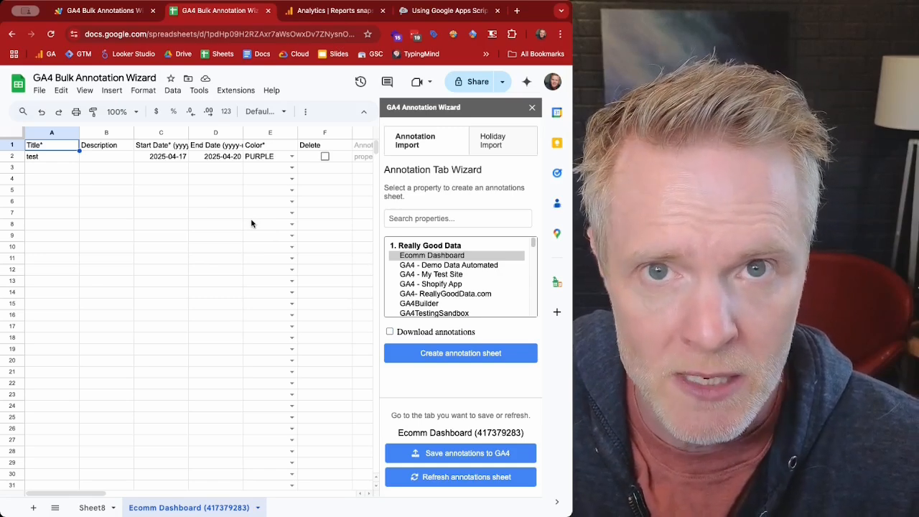
Step: Change the title of the annotation in row 2 to "tester" and save the annotations to GA4
{"action": "double_click", "coordinate": [48, 157]}
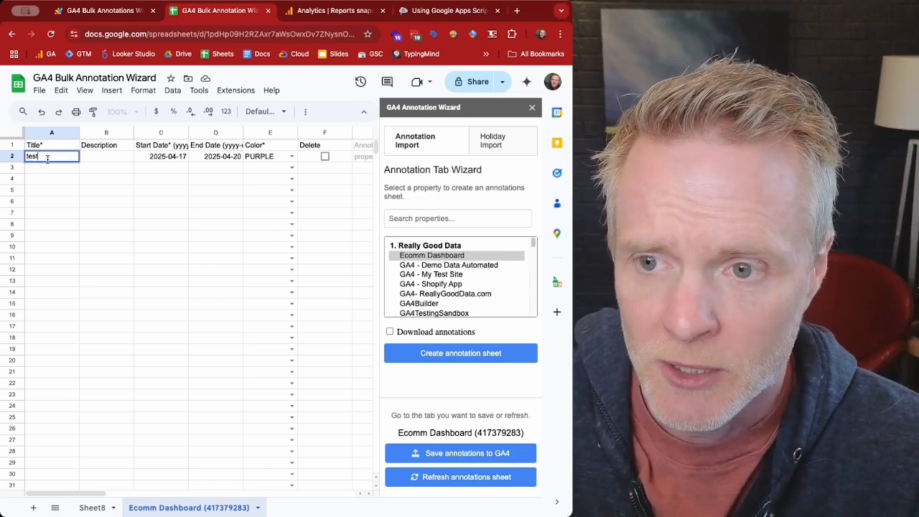
{"action": "type", "text": "er"}
{"action": "left_click", "coordinate": [144, 220]}
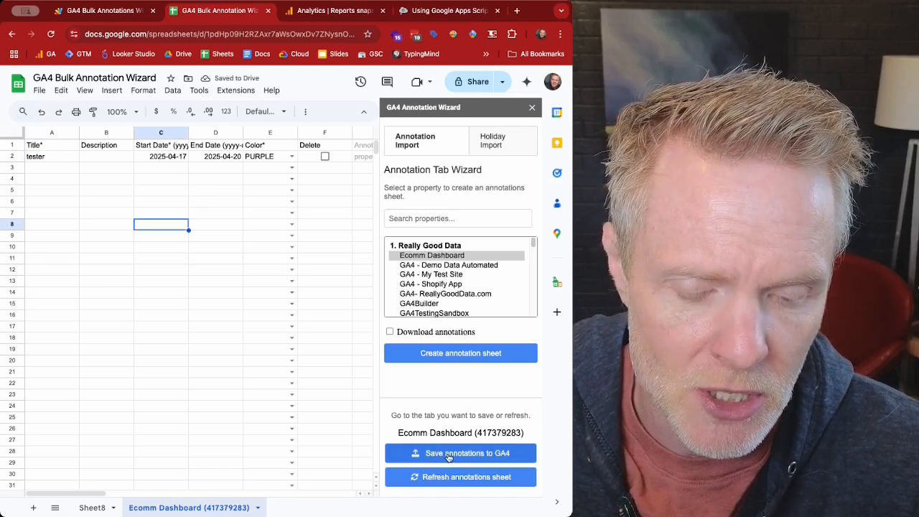
{"action": "left_click_drag", "start_coordinate": [398, 432], "coordinate": [471, 432]}
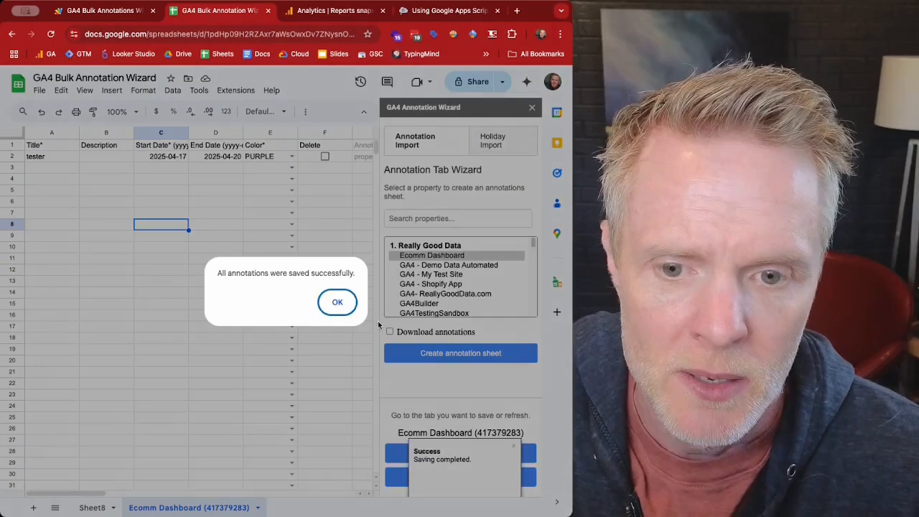
{"action": "left_click", "coordinate": [338, 302]}
Step: Switch to Google Analytics, reload the Reports snapshot and view its annotations list to check the renamed annotation
{"action": "left_click", "coordinate": [334, 10]}
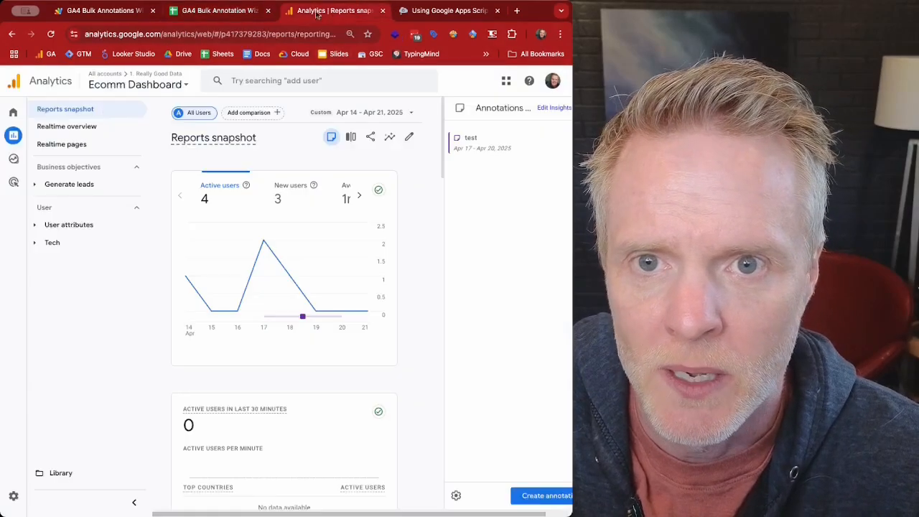
{"action": "key", "text": "super+r"}
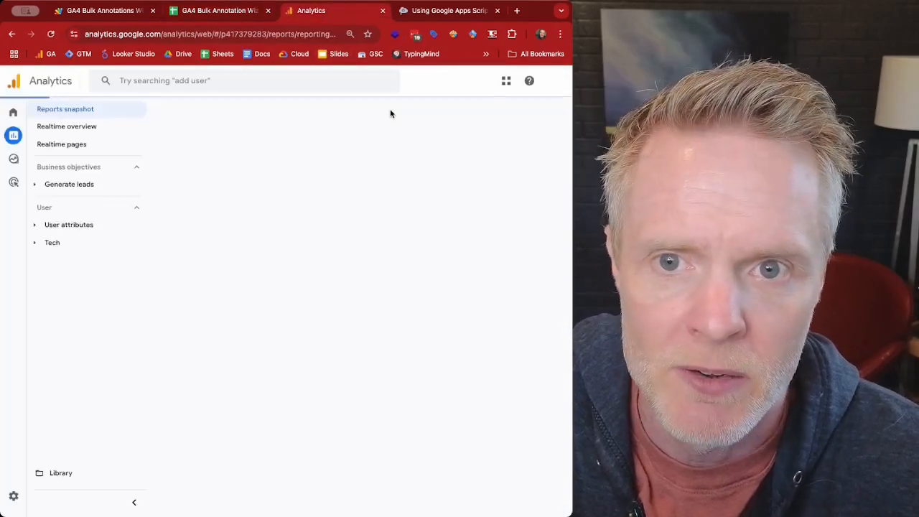
{"action": "mouse_move", "coordinate": [409, 337]}
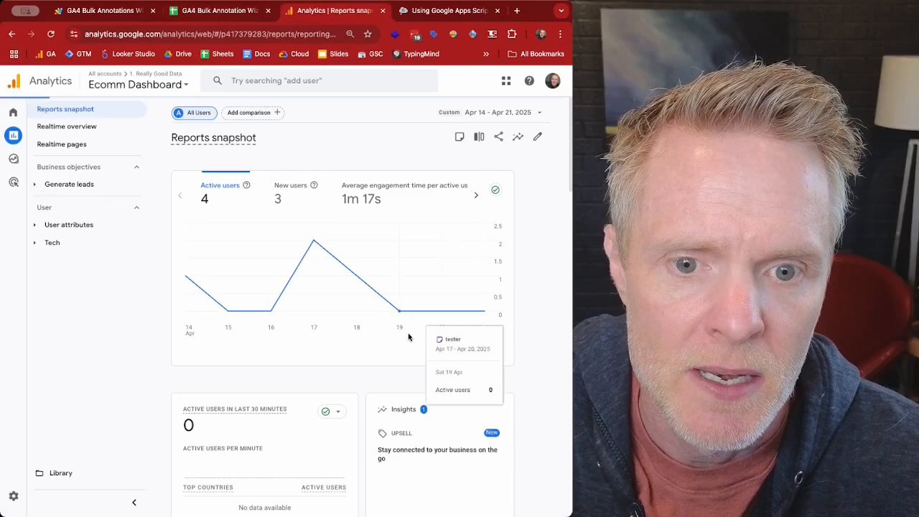
{"action": "left_click", "coordinate": [460, 136]}
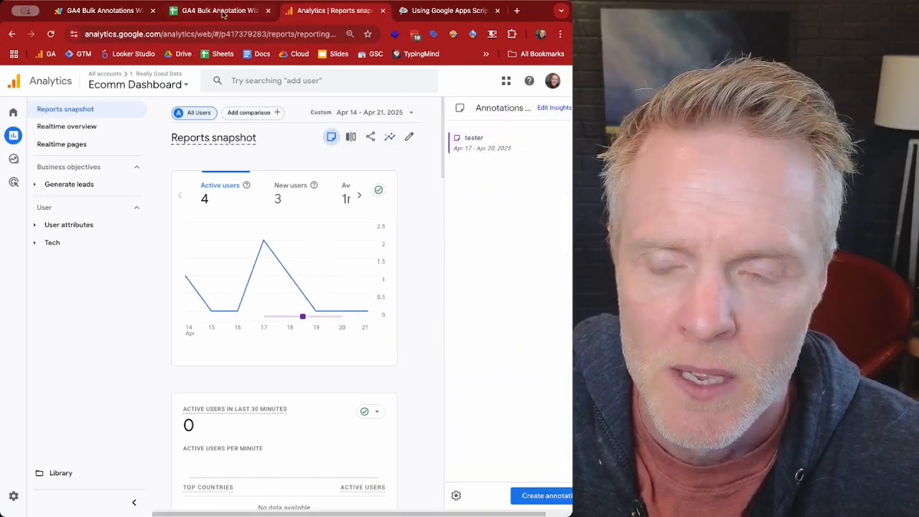
Step: Return to the spreadsheet and add an annotation in row 3 titled "test 2", with start date 2025-04-17 and end date 2025-04-20
{"action": "left_click", "coordinate": [224, 14]}
{"action": "left_click", "coordinate": [59, 170]}
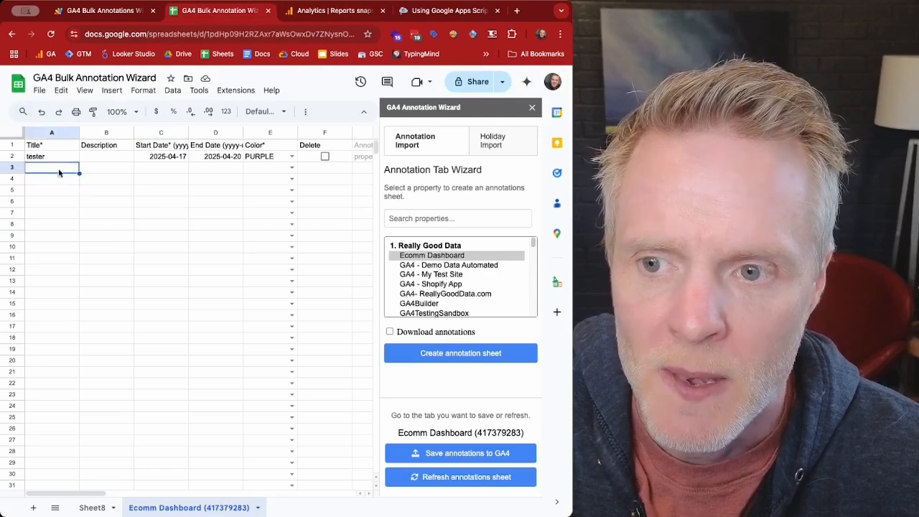
{"action": "type", "text": "test 2"}
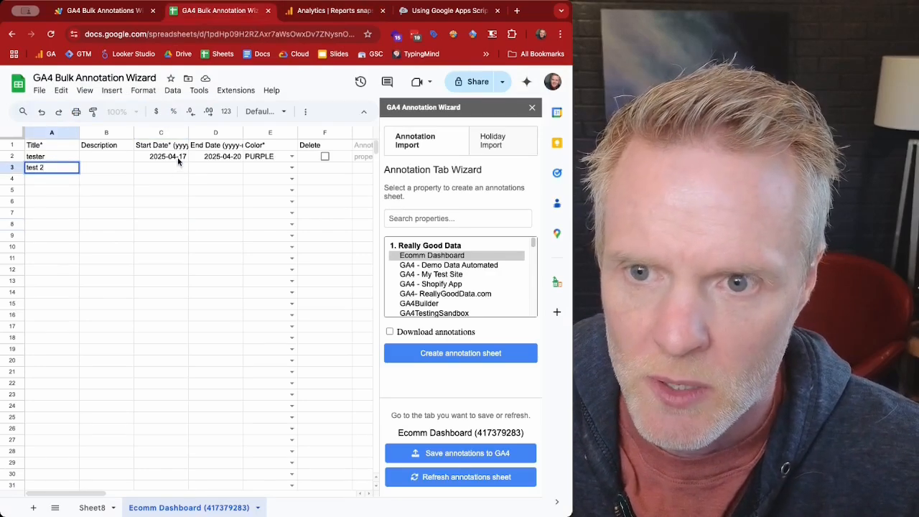
{"action": "left_click", "coordinate": [177, 159]}
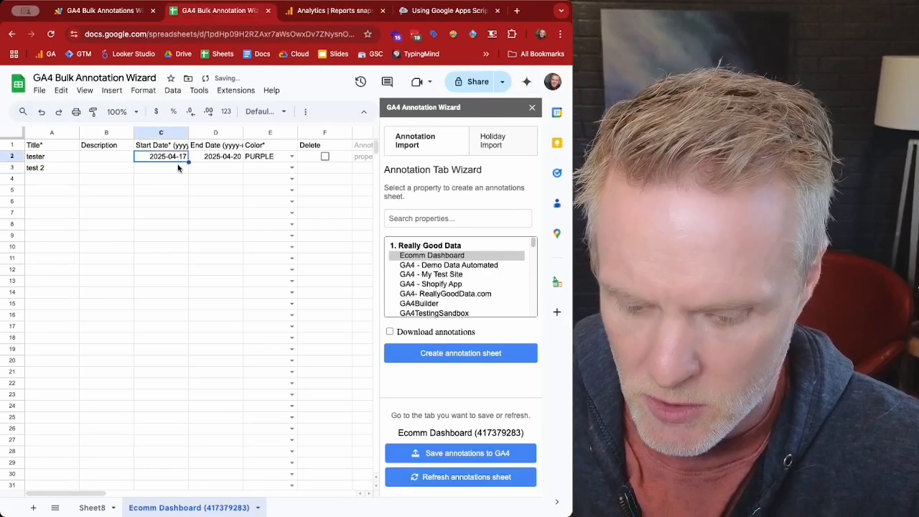
{"action": "key", "text": "ctrl+c"}
{"action": "left_click", "coordinate": [173, 172]}
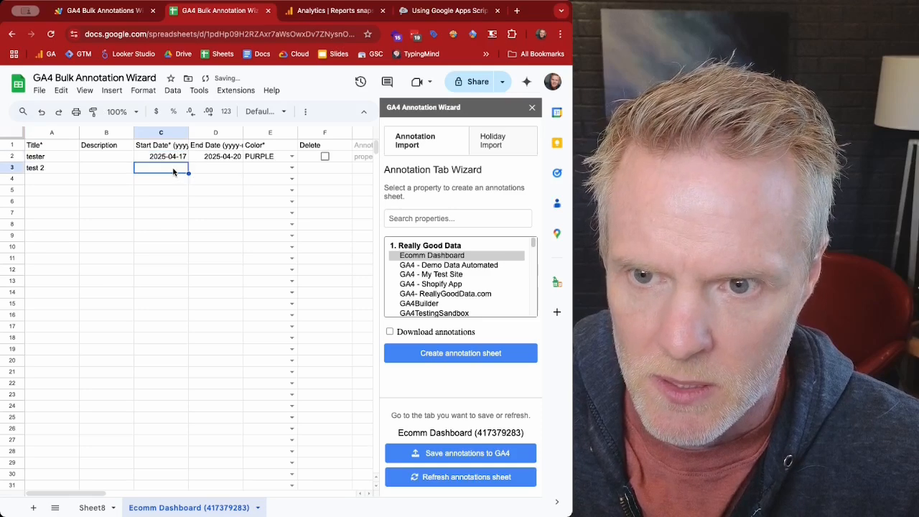
{"action": "key", "text": "ctrl+v"}
{"action": "left_click", "coordinate": [216, 159]}
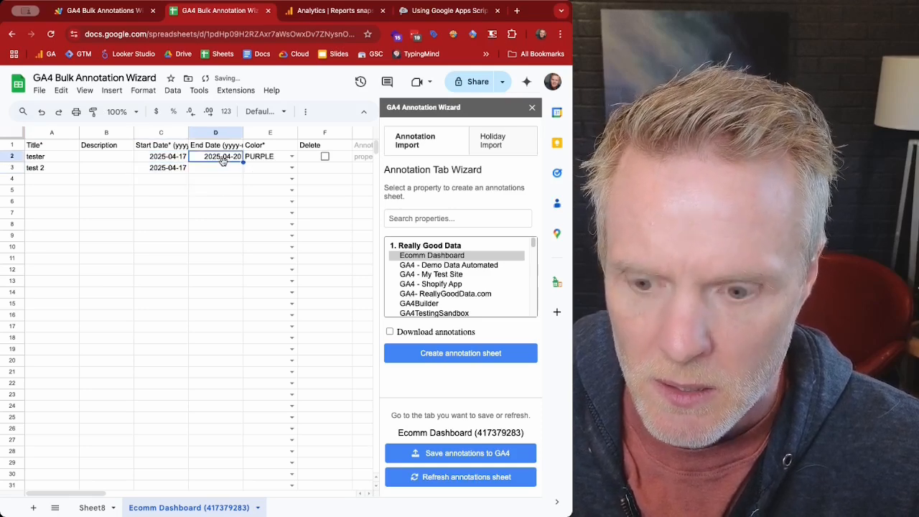
{"action": "key", "text": "ctrl+c"}
{"action": "left_click", "coordinate": [224, 168], "text": "ctrl"}
{"action": "key", "text": "ctrl+v"}
Step: Set the color of the "test 2" annotation to GREEN and save the annotations to GA4
{"action": "left_click", "coordinate": [283, 169]}
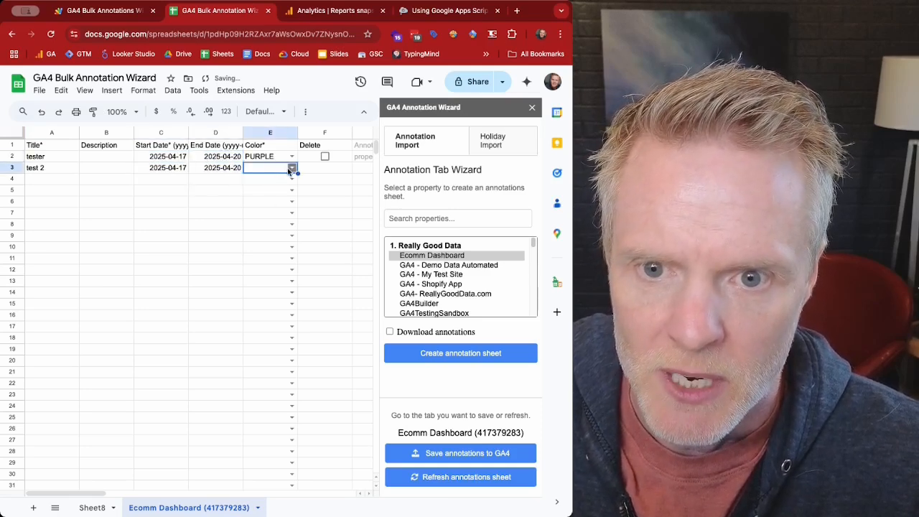
{"action": "left_click", "coordinate": [291, 170]}
{"action": "left_click", "coordinate": [277, 211]}
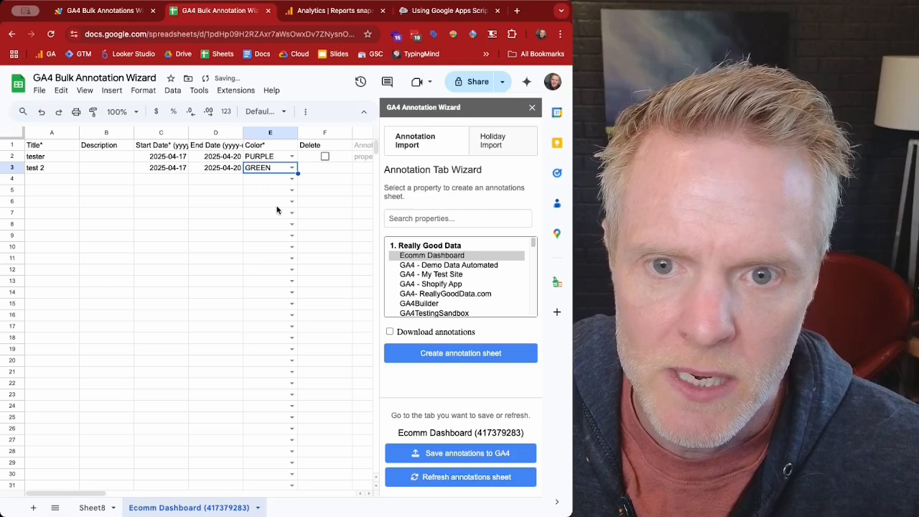
{"action": "left_click", "coordinate": [291, 167]}
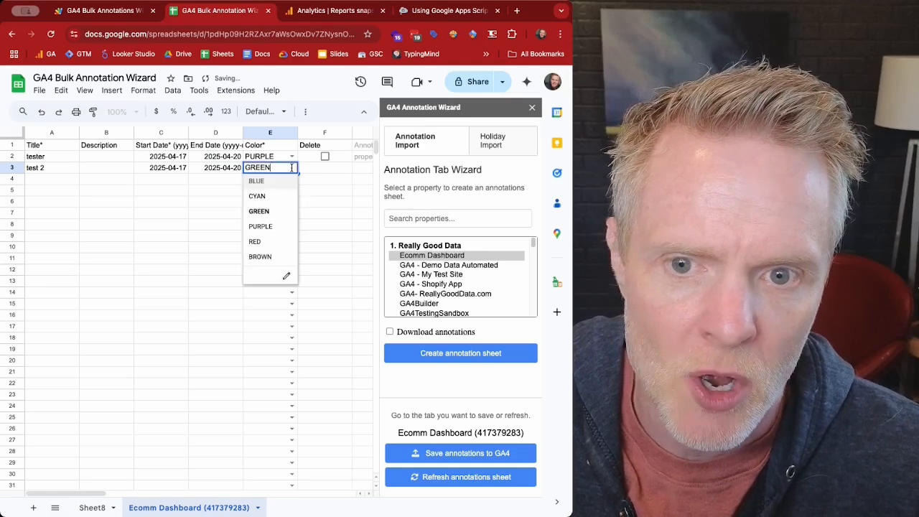
{"action": "left_click", "coordinate": [230, 228]}
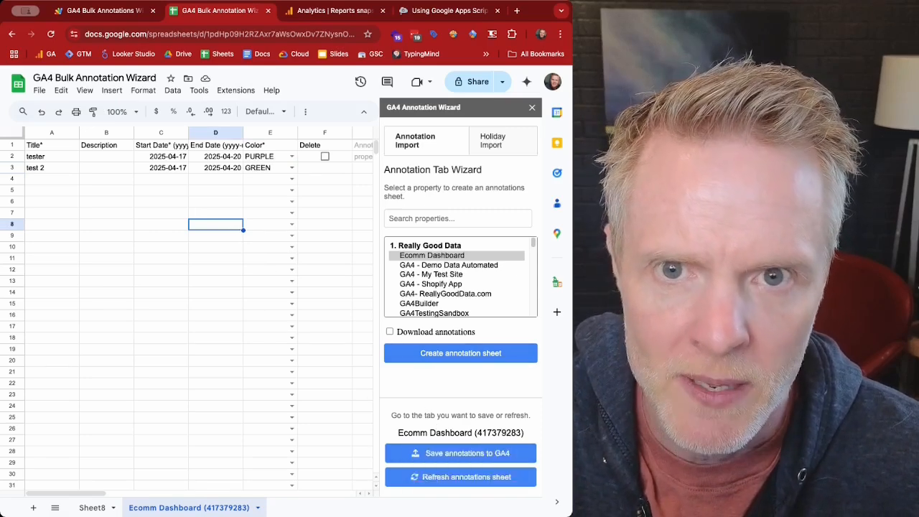
Step: Switch to Google Analytics, reload the Reports snapshot and check its annotations list for the "test 2" annotation
{"action": "left_click", "coordinate": [343, 13]}
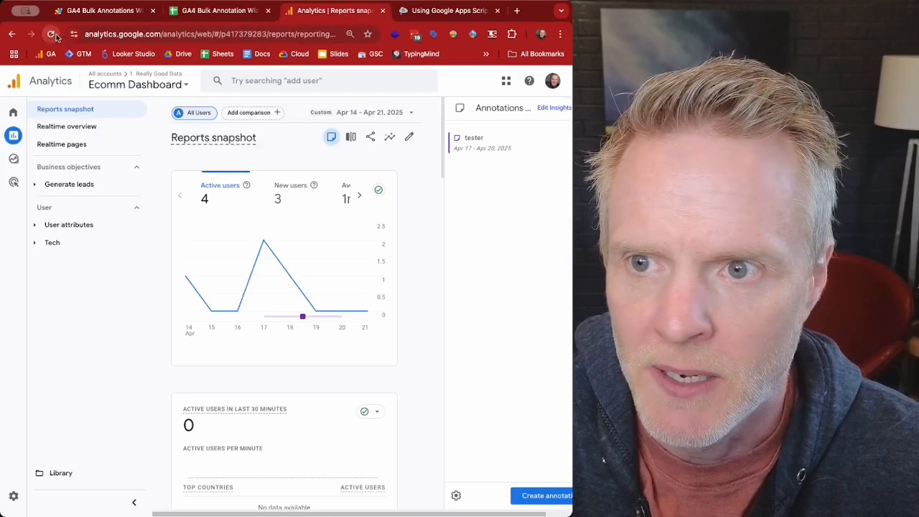
{"action": "key", "text": "super+r"}
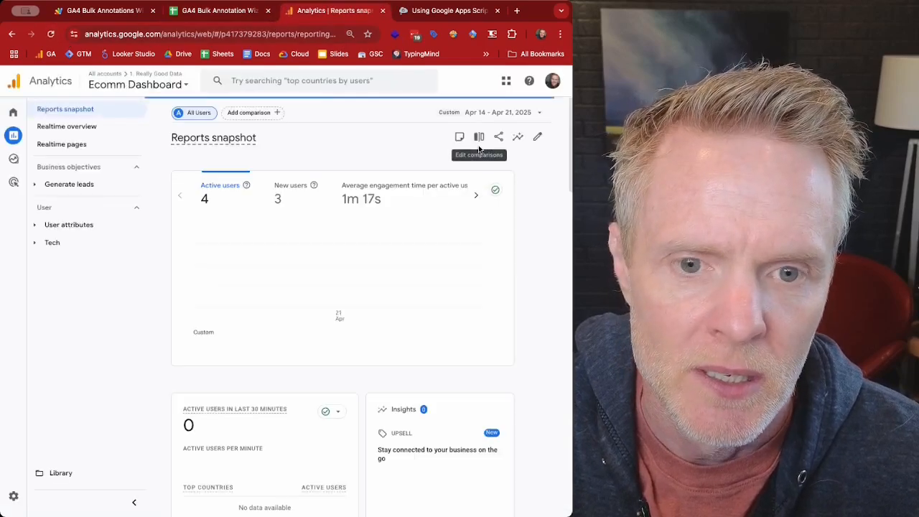
{"action": "left_click", "coordinate": [459, 136]}
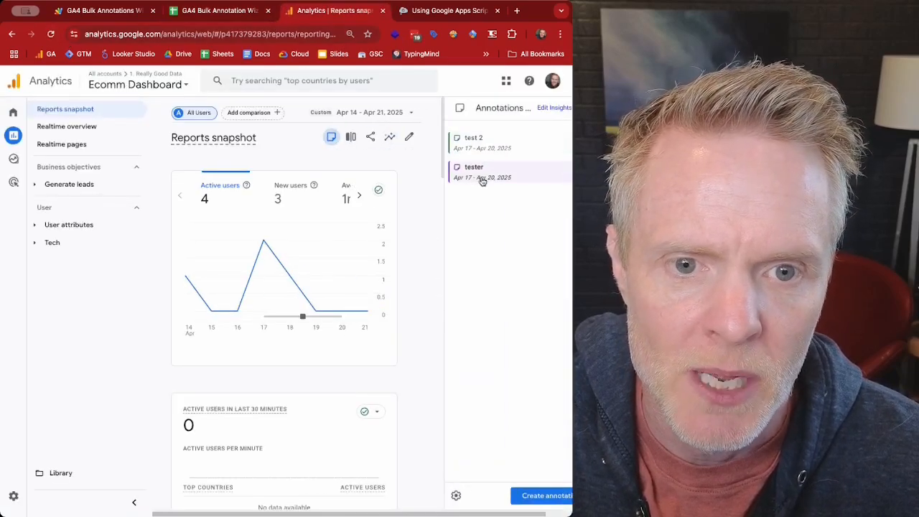
Step: Return to the spreadsheet, clear the annotation rows 2 and 3, and refresh the annotations sheet from GA4
{"action": "left_click", "coordinate": [217, 16]}
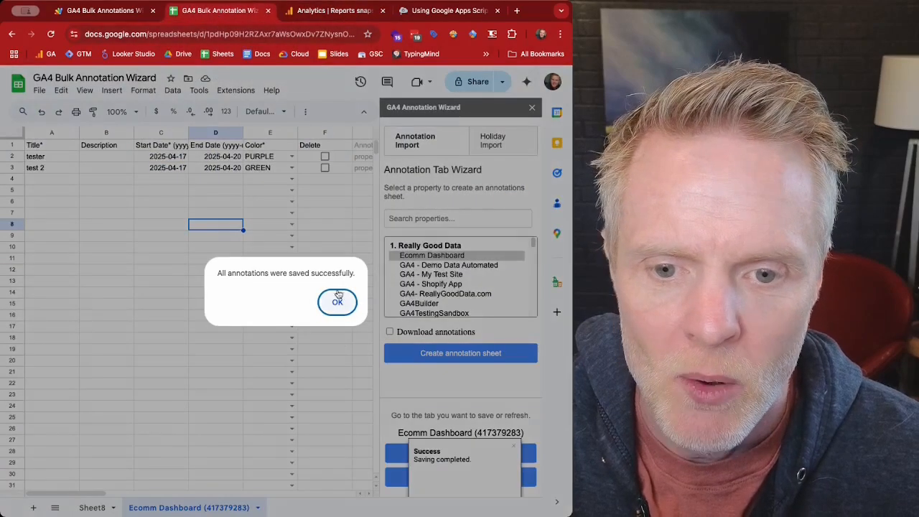
{"action": "left_click", "coordinate": [336, 304]}
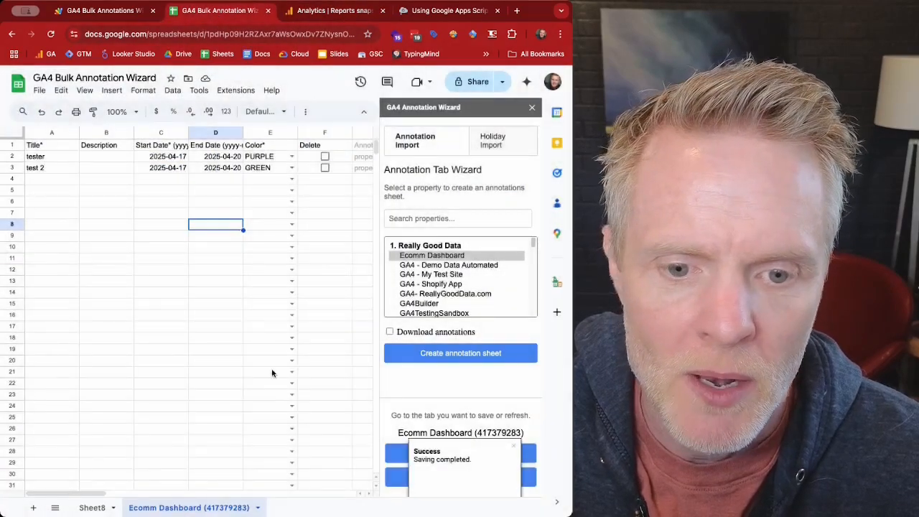
{"action": "left_click", "coordinate": [159, 189]}
{"action": "left_click_drag", "start_coordinate": [13, 158], "coordinate": [13, 169]}
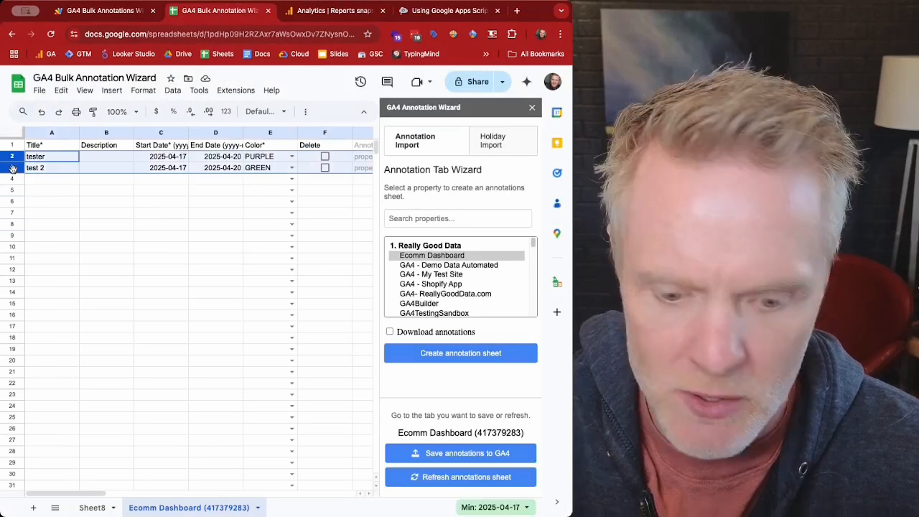
{"action": "key", "text": "Delete"}
{"action": "left_click", "coordinate": [162, 224]}
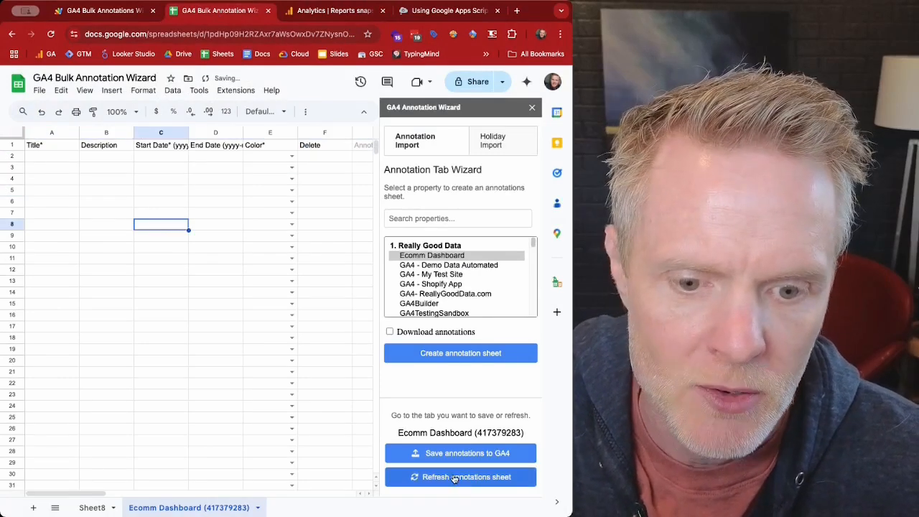
{"action": "left_click", "coordinate": [460, 477]}
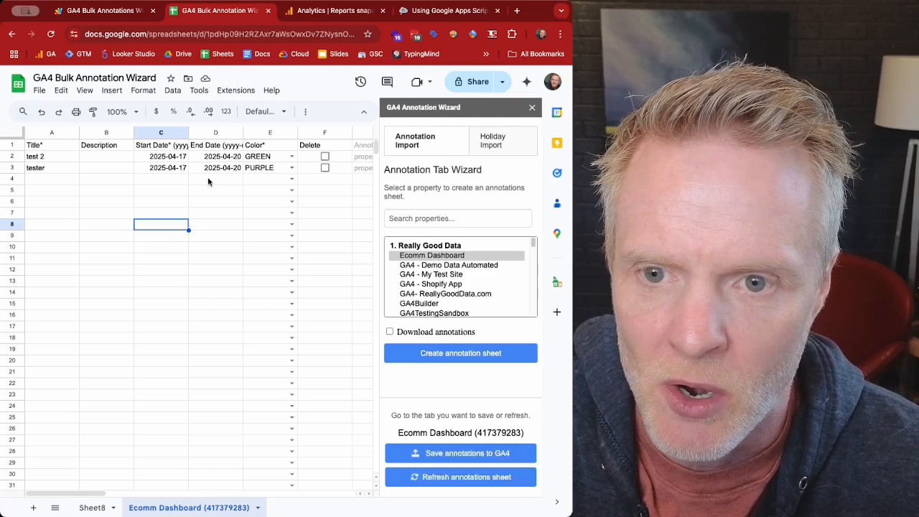
Step: Mark the "tester" annotation in row 3 for deletion and save the annotations to GA4
{"action": "left_click", "coordinate": [324, 167]}
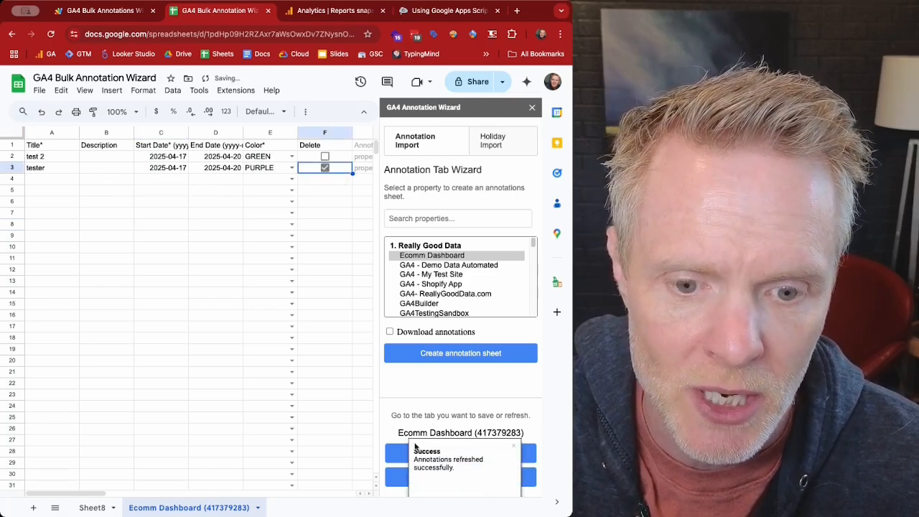
{"action": "left_click", "coordinate": [514, 446]}
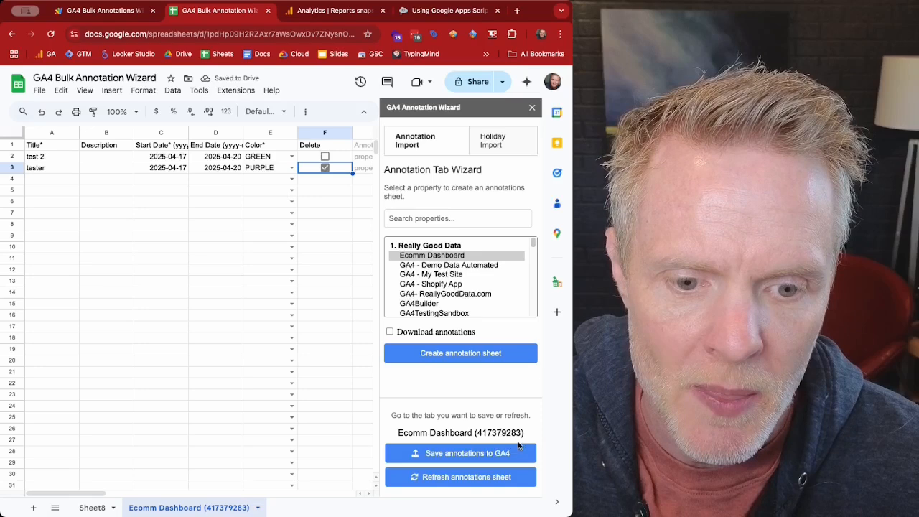
{"action": "left_click", "coordinate": [453, 457]}
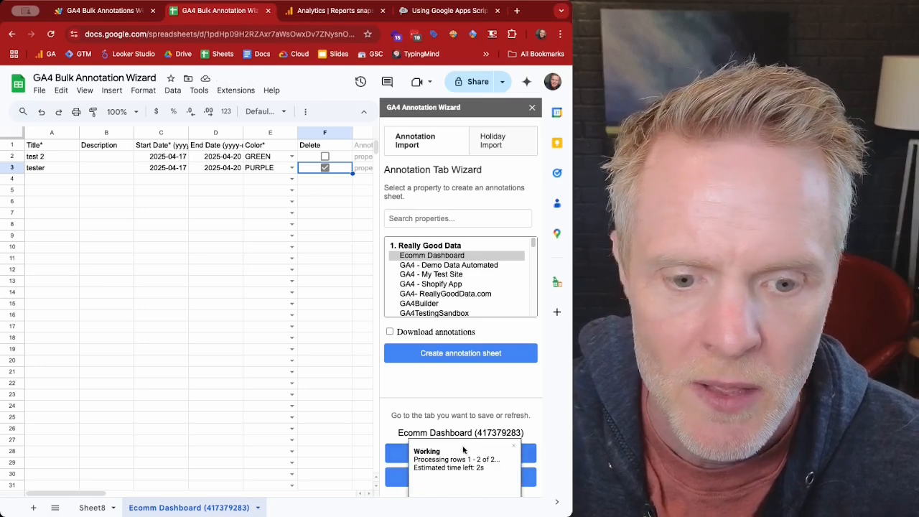
{"action": "left_click", "coordinate": [231, 215]}
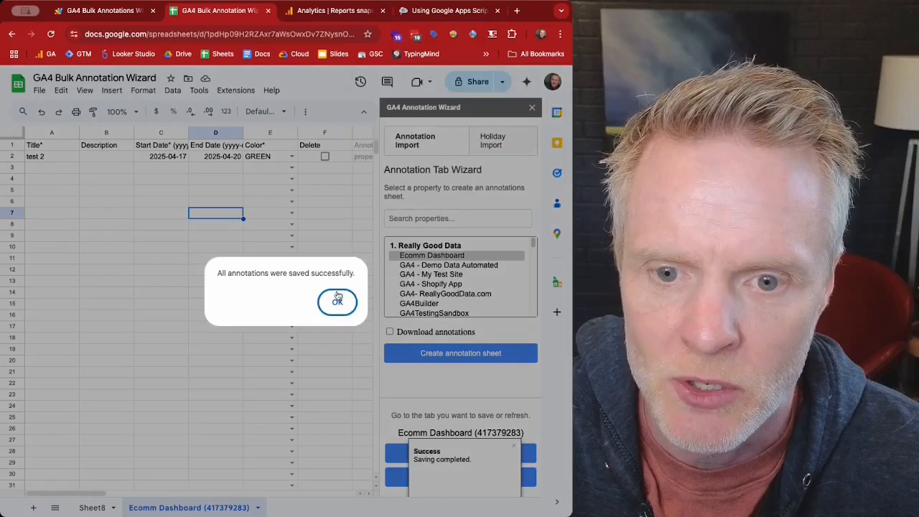
{"action": "left_click", "coordinate": [335, 302]}
Step: Switch to Google Analytics, reload the Reports snapshot and check its annotations list for the deleted "tester" annotation
{"action": "left_click", "coordinate": [321, 16]}
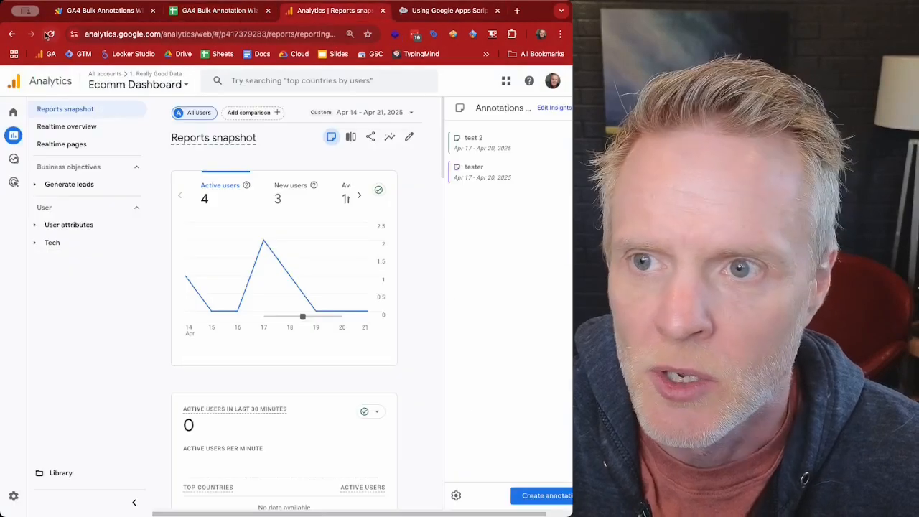
{"action": "left_click", "coordinate": [51, 34]}
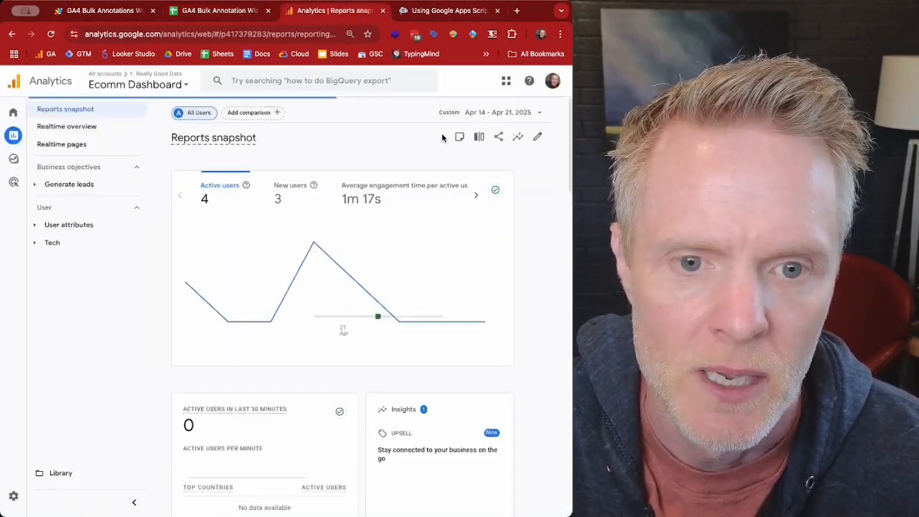
{"action": "left_click", "coordinate": [460, 137]}
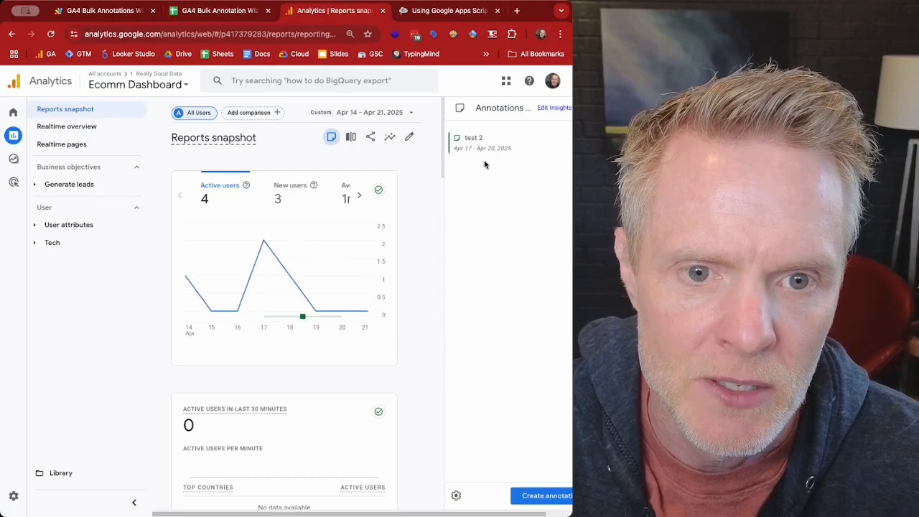
Step: Return to the spreadsheet and create an annotation sheet for the GA4 - Demo Data Automated property without downloading annotations
{"action": "left_click", "coordinate": [235, 14]}
{"action": "left_click", "coordinate": [217, 304]}
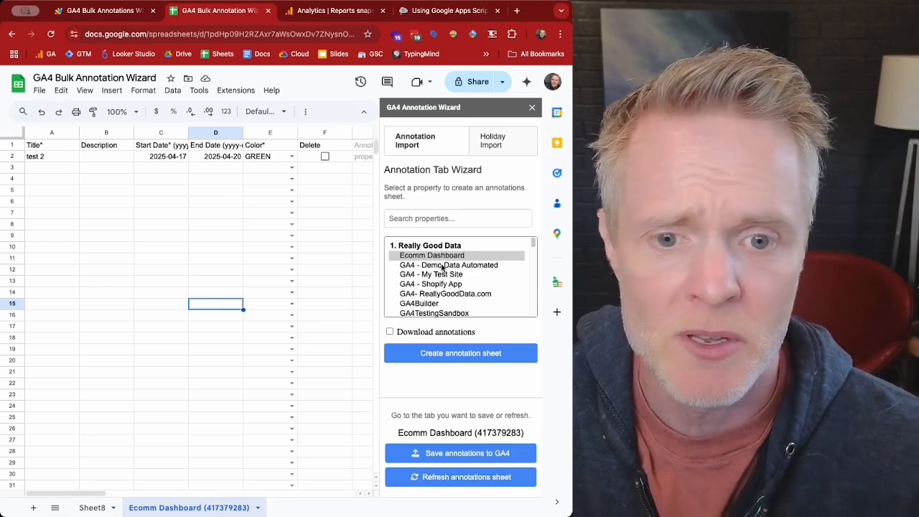
{"action": "left_click", "coordinate": [443, 266]}
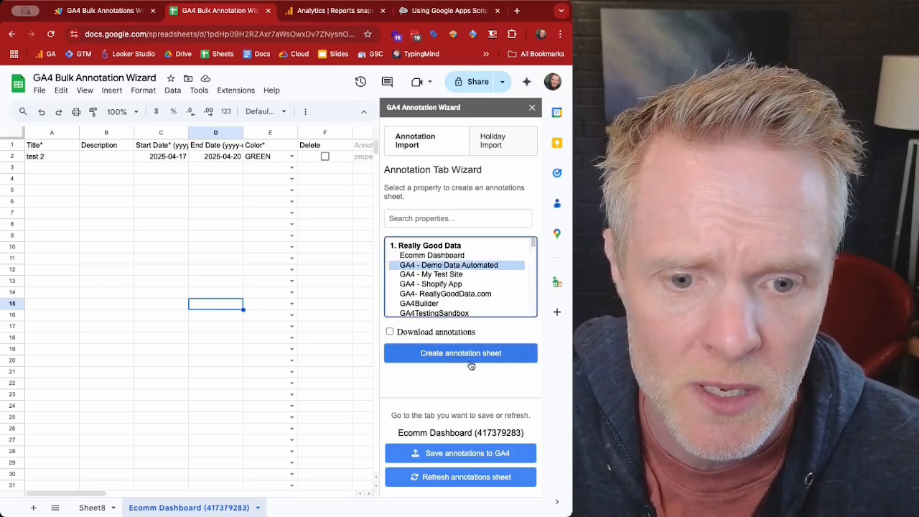
{"action": "left_click", "coordinate": [460, 355]}
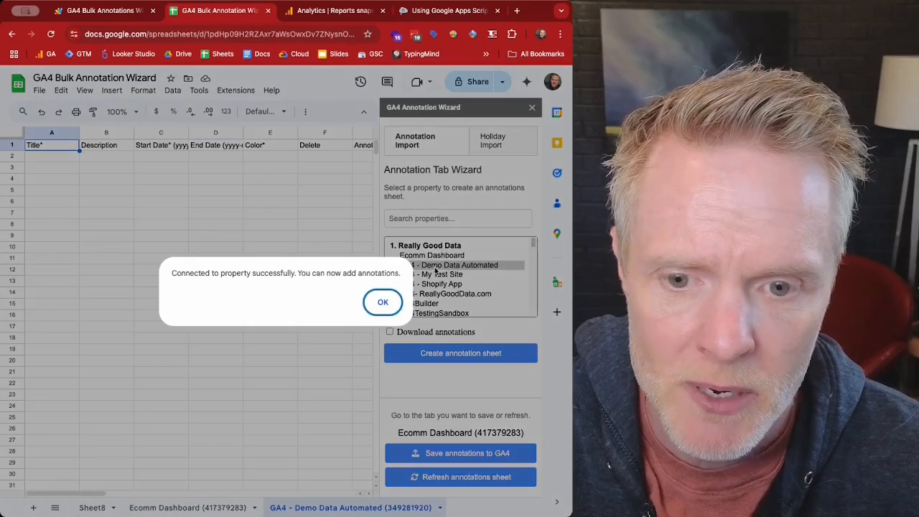
{"action": "left_click", "coordinate": [377, 304]}
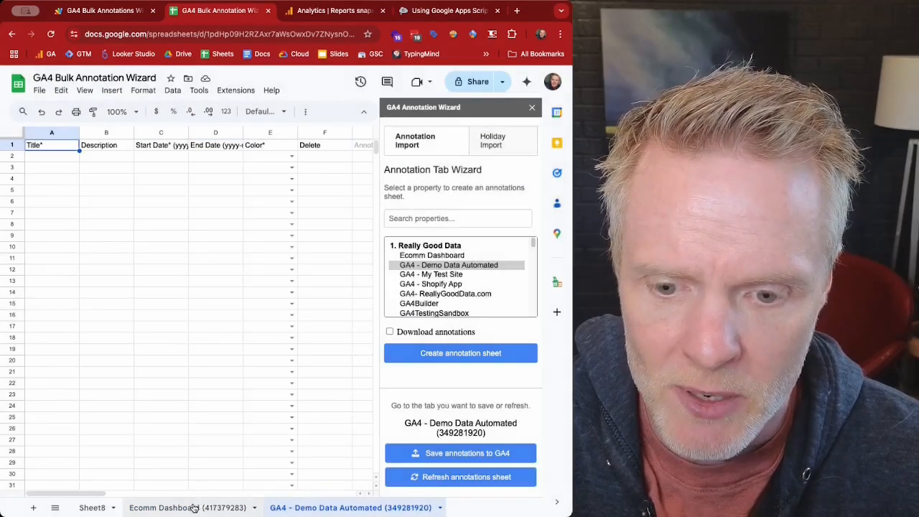
Step: View the Ecomm Dashboard sheet, check which property the add-on targets for saving, and return to the GA4 - Demo Data Automated sheet
{"action": "left_click", "coordinate": [199, 509]}
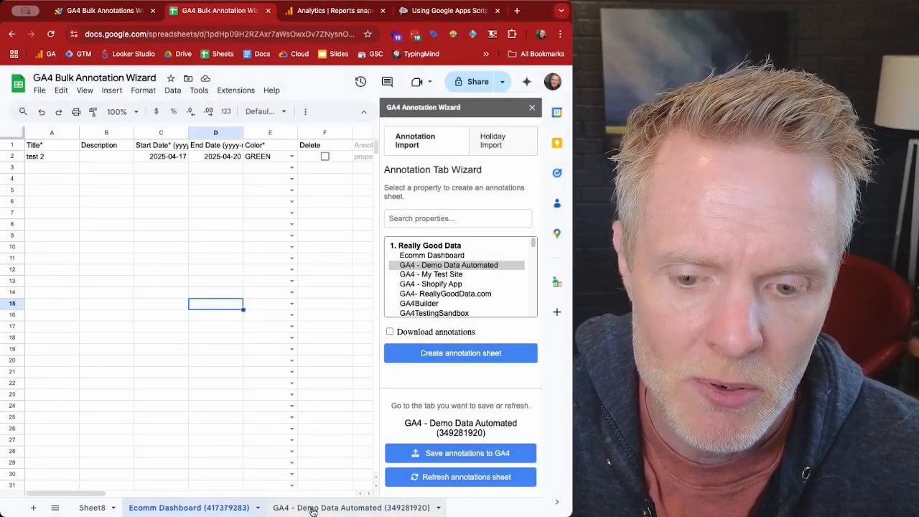
{"action": "left_click_drag", "start_coordinate": [408, 433], "coordinate": [499, 434]}
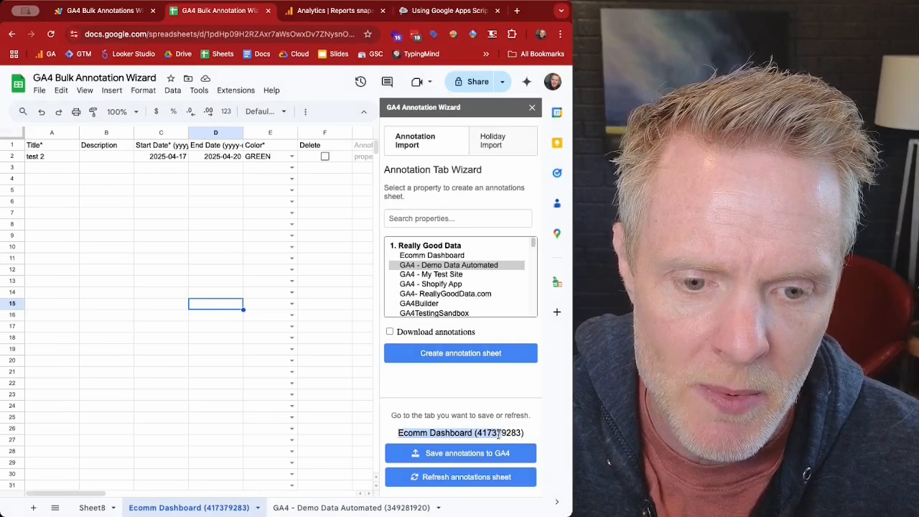
{"action": "left_click", "coordinate": [344, 507]}
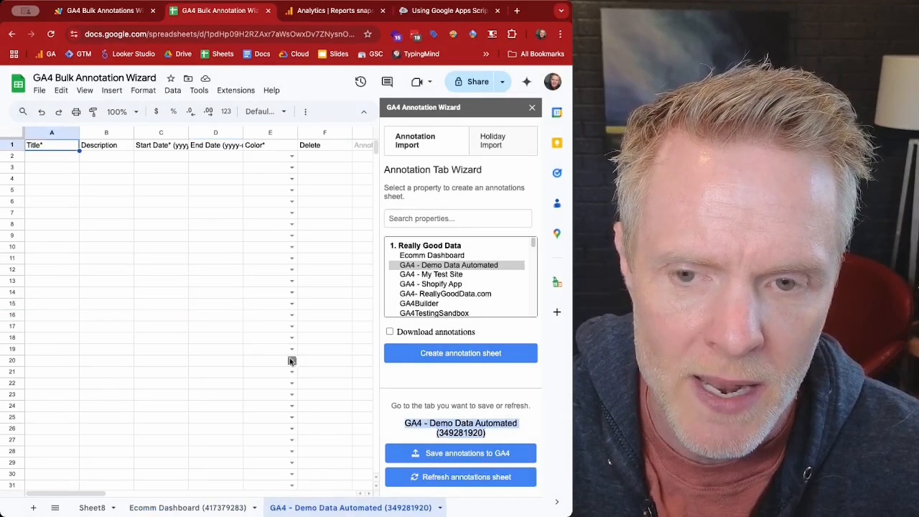
Step: Add an annotation in row 2 titled "test" with start date 2025-04-04 and color BLUE
{"action": "left_click", "coordinate": [107, 234]}
{"action": "left_click", "coordinate": [51, 156]}
{"action": "type", "text": "test"}
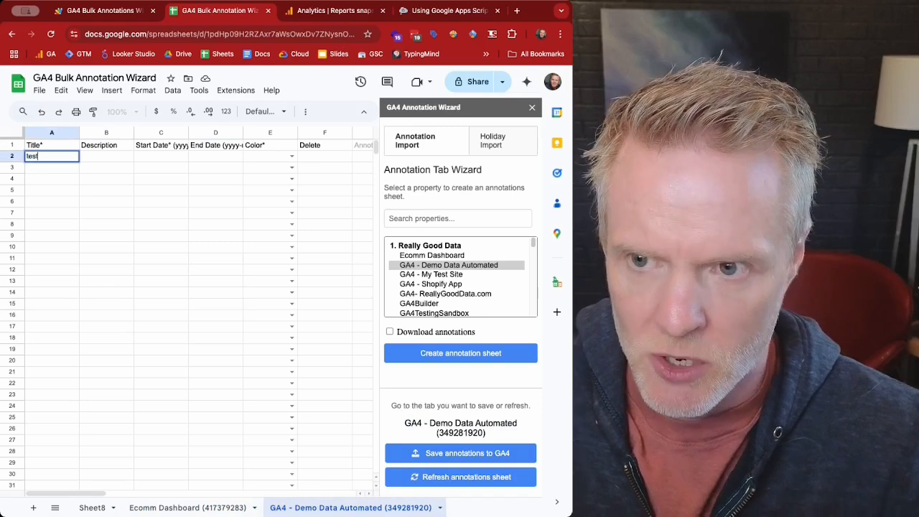
{"action": "key", "text": "Tab"}
{"action": "left_click", "coordinate": [160, 158]}
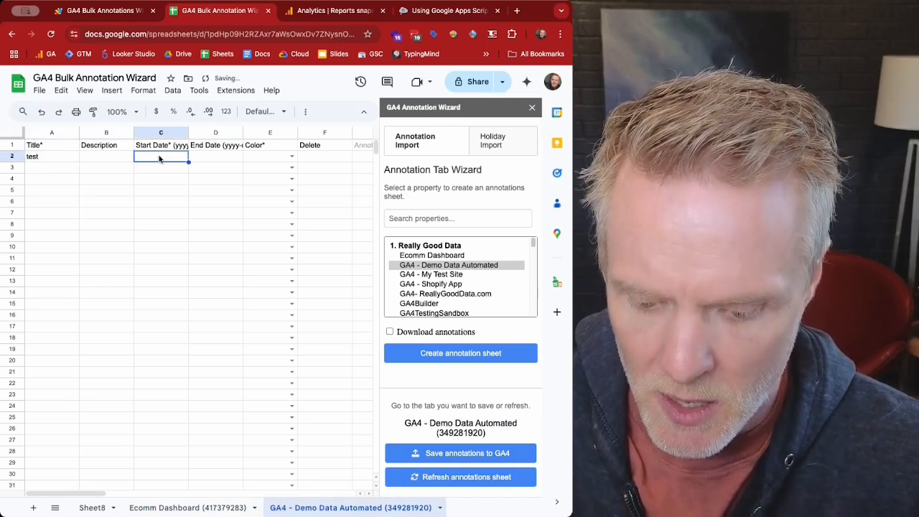
{"action": "type", "text": "2025-04"}
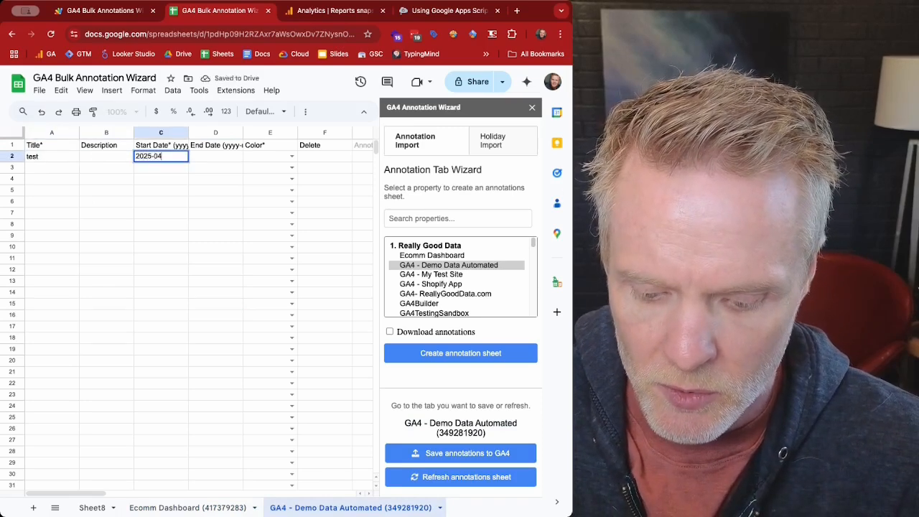
{"action": "type", "text": "-04"}
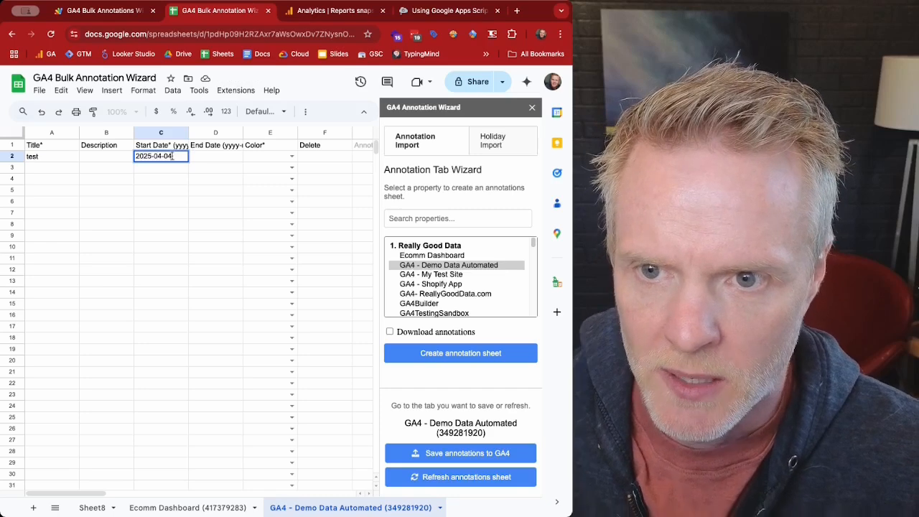
{"action": "left_click", "coordinate": [240, 190]}
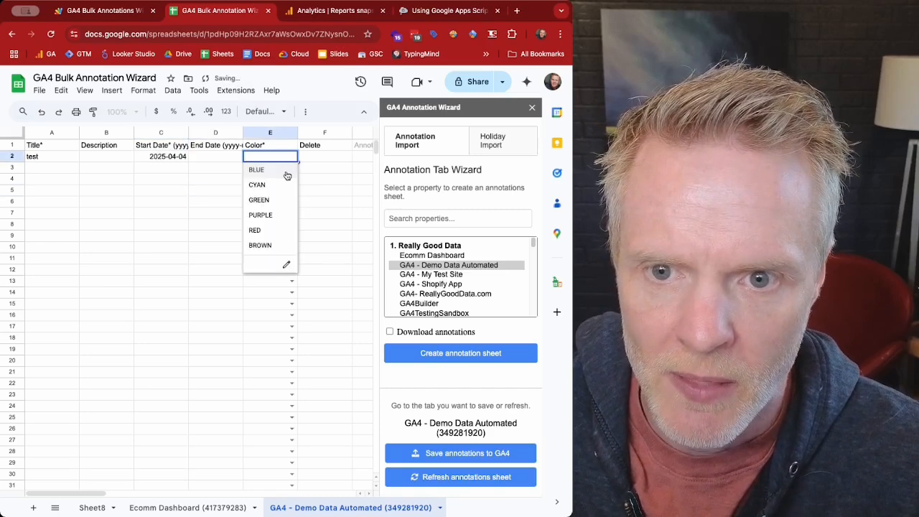
{"action": "left_click", "coordinate": [287, 174]}
Step: Save the "test" annotation to GA4 for the GA4 - Demo Data Automated property
{"action": "left_click_drag", "start_coordinate": [407, 423], "coordinate": [485, 433]}
{"action": "left_click", "coordinate": [482, 433]}
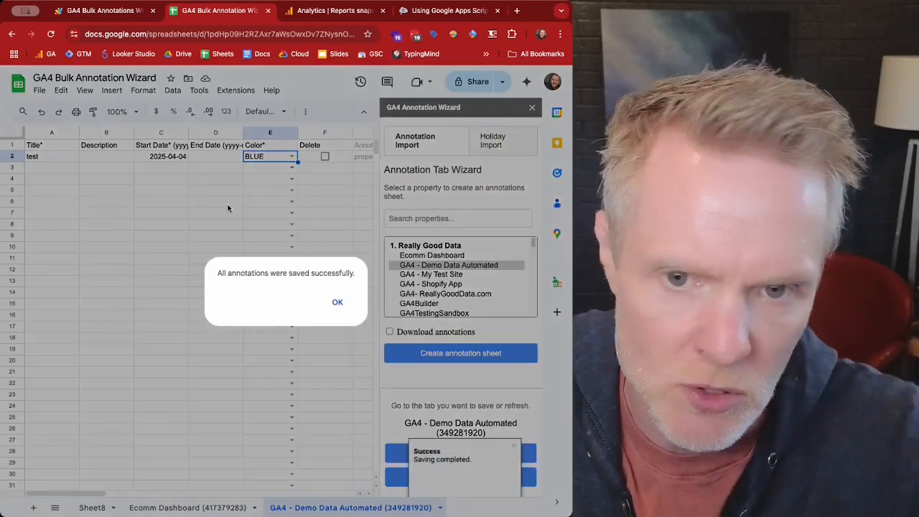
{"action": "left_click", "coordinate": [337, 302]}
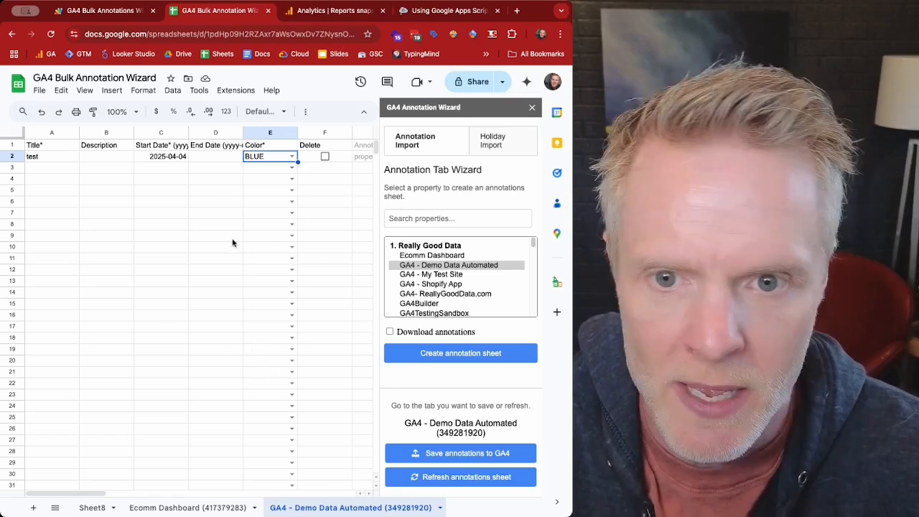
Step: Import the United States holidays through 2025 into the sheet with the holiday color PURPLE
{"action": "left_click", "coordinate": [498, 143]}
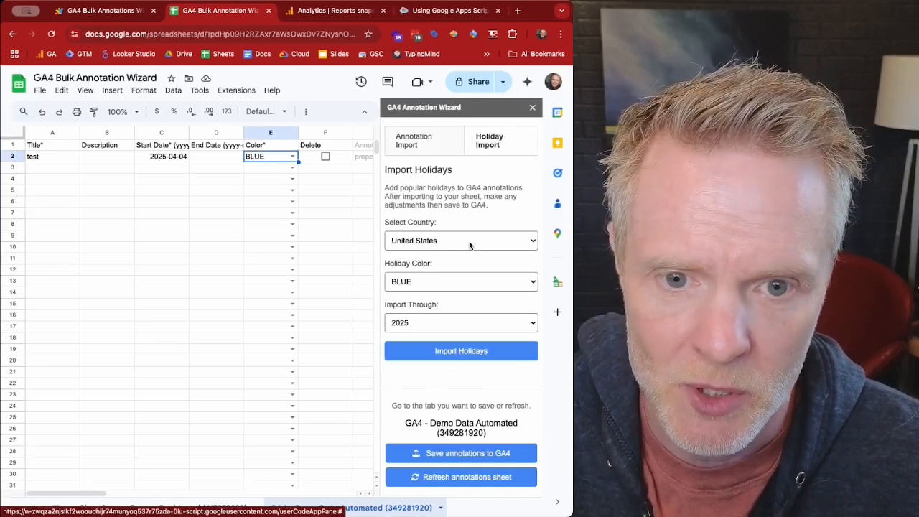
{"action": "left_click", "coordinate": [483, 240]}
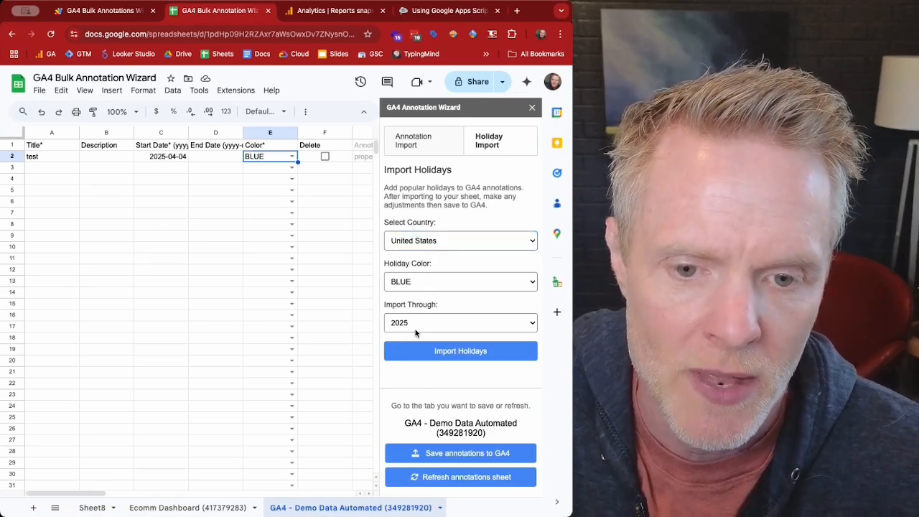
{"action": "left_click", "coordinate": [422, 262]}
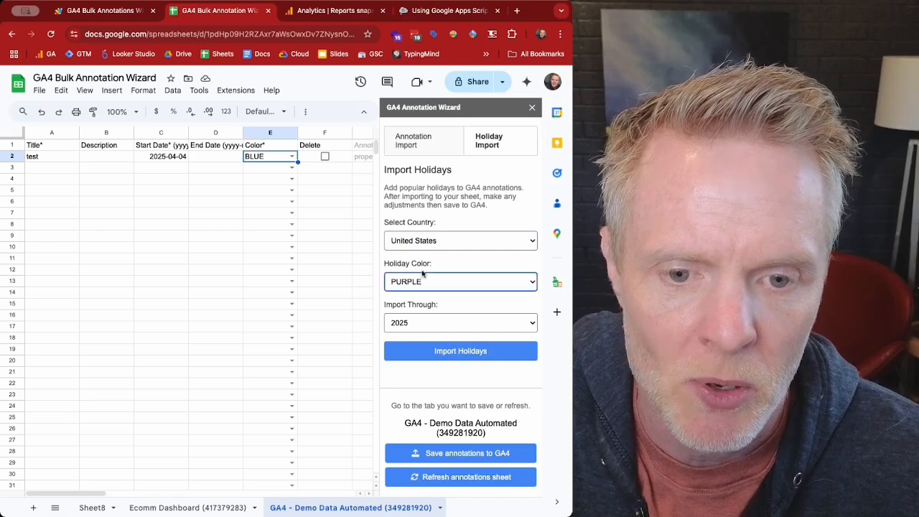
{"action": "left_click", "coordinate": [425, 321]}
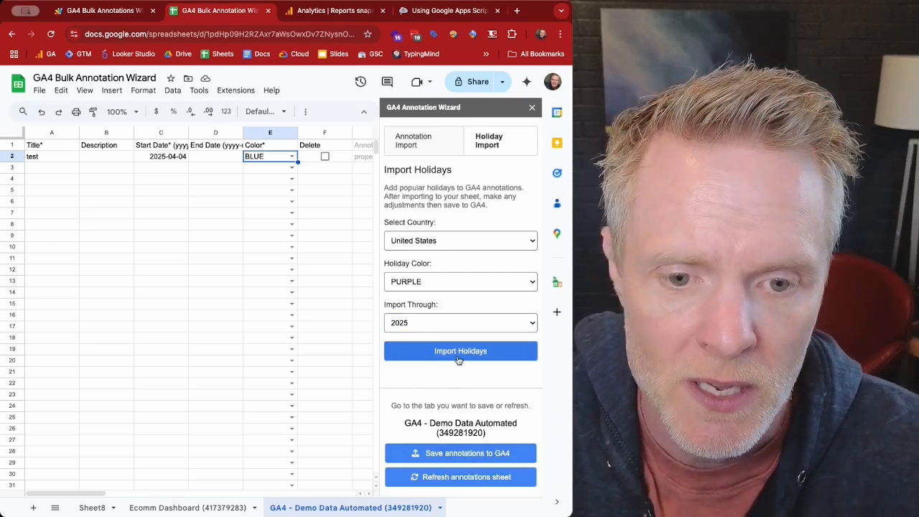
{"action": "left_click", "coordinate": [459, 357]}
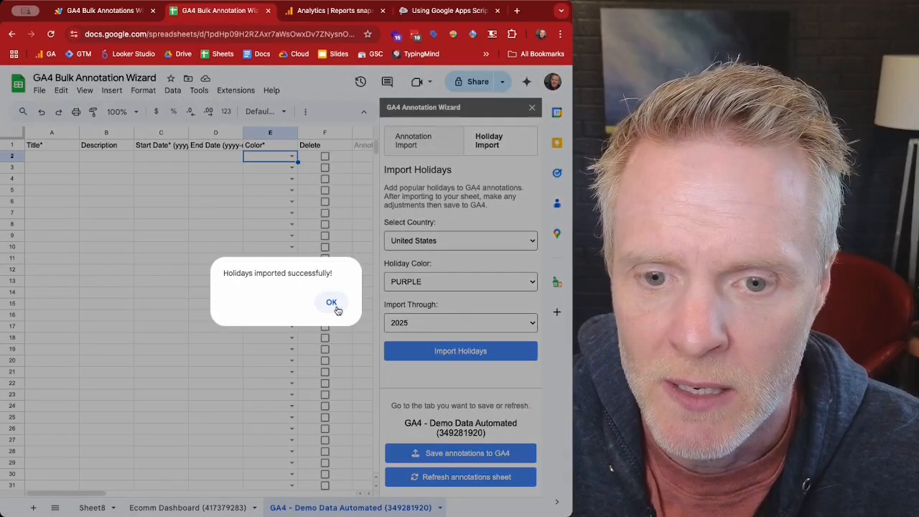
{"action": "left_click", "coordinate": [334, 305]}
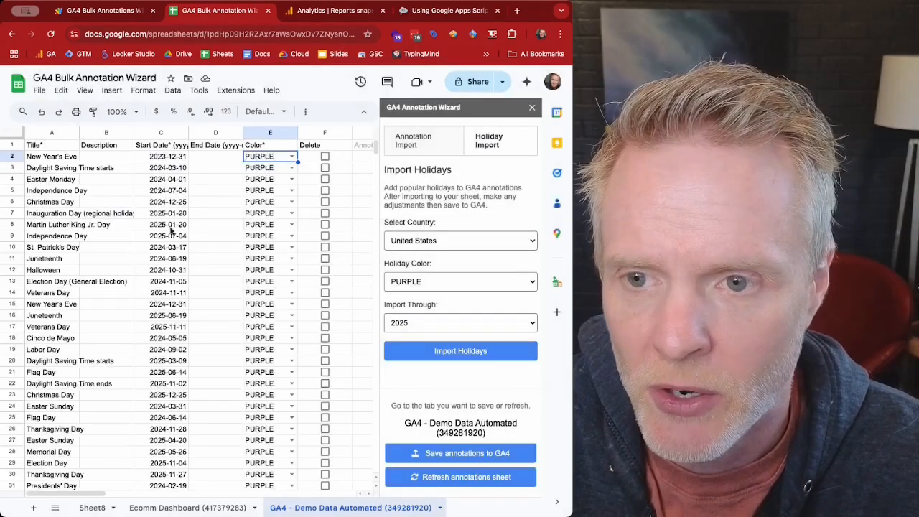
Step: Review the titles and start dates of the imported holidays
{"action": "left_click", "coordinate": [60, 193]}
{"action": "left_click", "coordinate": [77, 167]}
{"action": "left_click_drag", "start_coordinate": [70, 159], "coordinate": [80, 477]}
{"action": "left_click", "coordinate": [169, 297]}
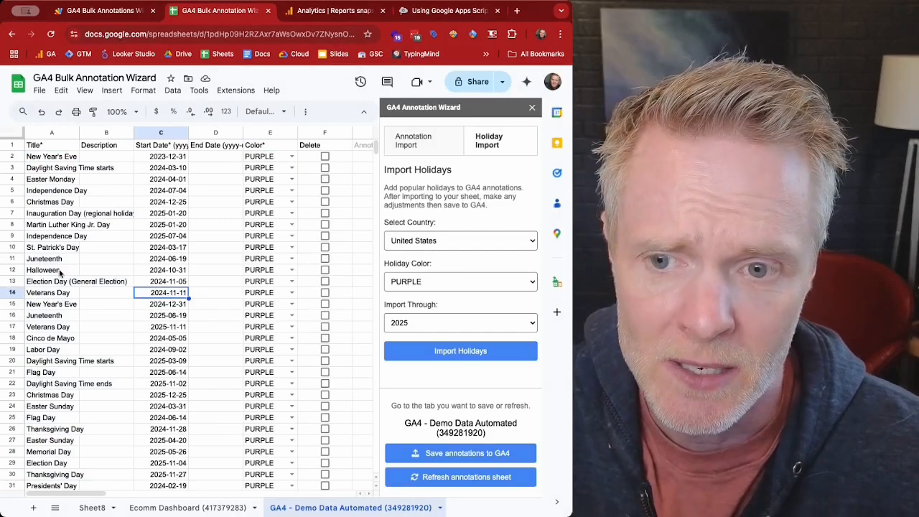
Step: Clear the Election Day (General Election) entry in row 13 and the Inauguration Day entry in row 7
{"action": "left_click", "coordinate": [12, 282]}
{"action": "key", "text": "Delete"}
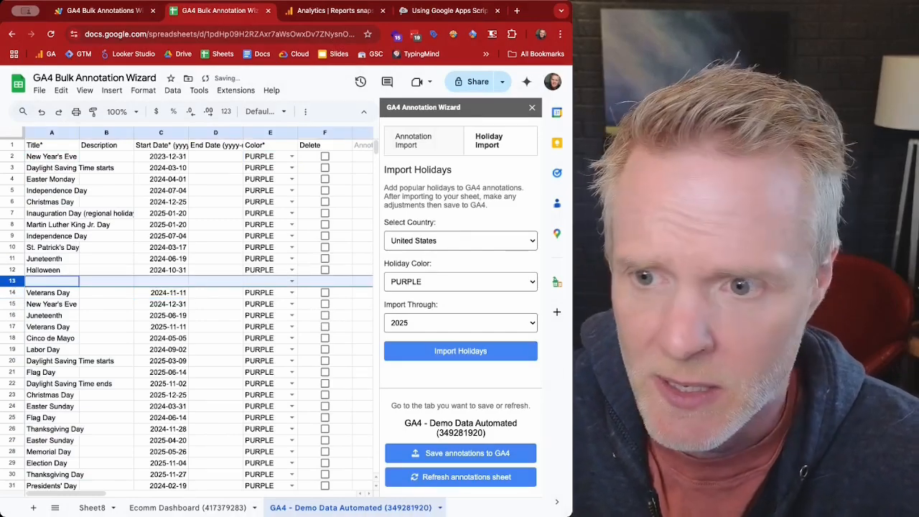
{"action": "left_click", "coordinate": [13, 214]}
{"action": "key", "text": "Delete"}
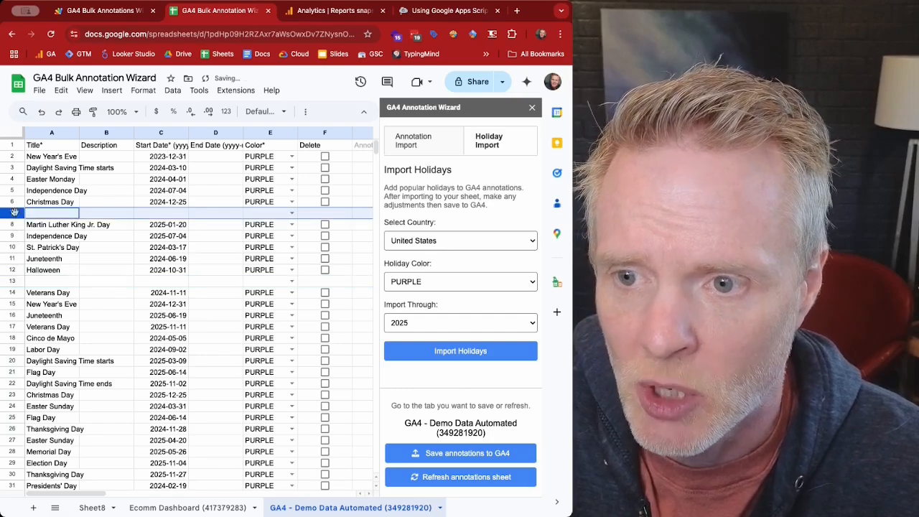
Step: Clear all holiday rows from row 14 down and delete the empty row 7
{"action": "left_click", "coordinate": [12, 293]}
{"action": "key", "text": "ctrl+shift+Down"}
{"action": "key", "text": "Delete"}
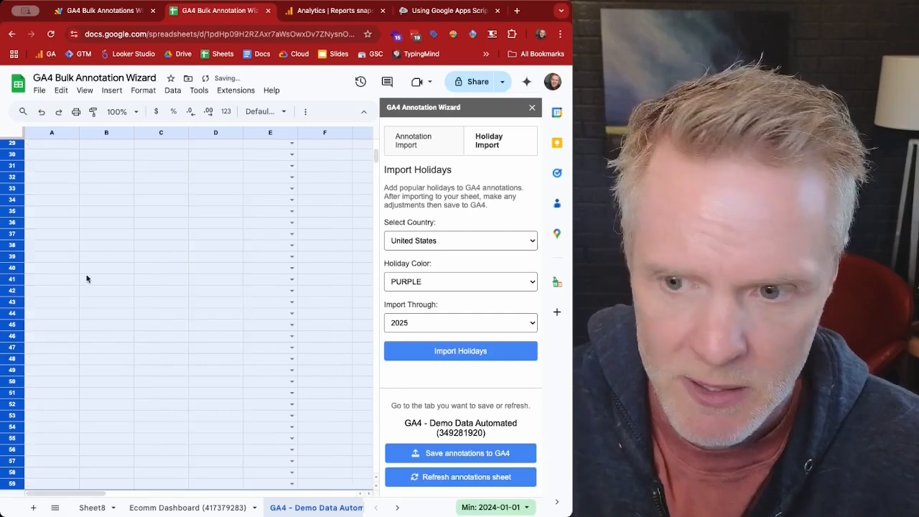
{"action": "scroll", "coordinate": [100, 273], "scroll_direction": "up", "scroll_amount": 10}
{"action": "left_click", "coordinate": [9, 283]}
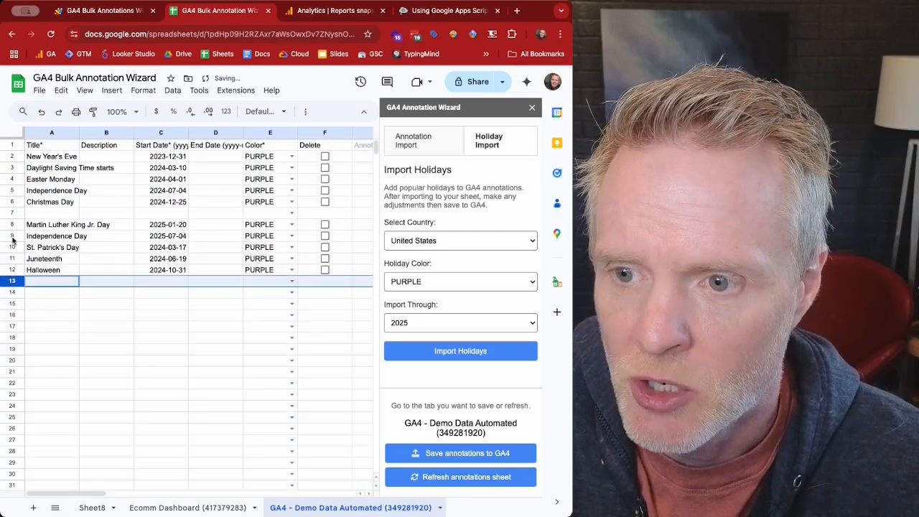
{"action": "right_click", "coordinate": [13, 214]}
{"action": "left_click", "coordinate": [58, 337]}
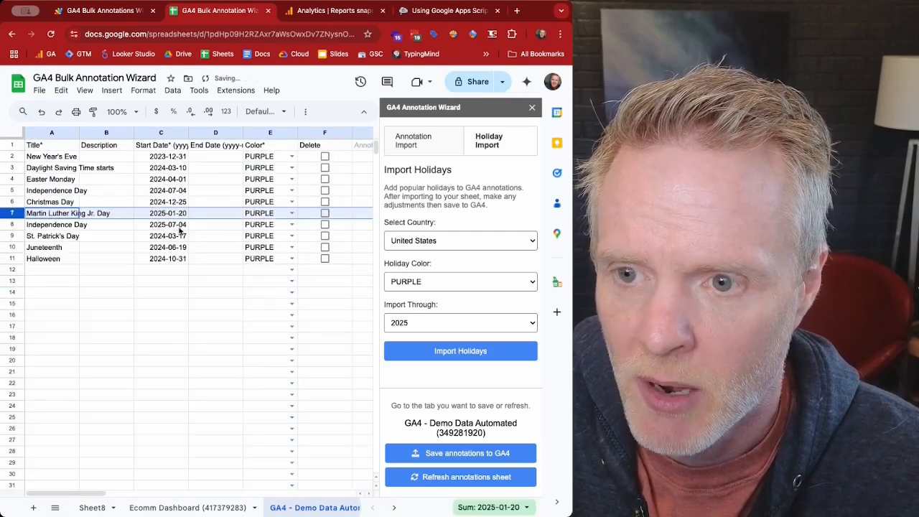
Step: Save the remaining holiday annotations to GA4 and inspect the Annotation Name column of the saved rows
{"action": "left_click", "coordinate": [183, 225]}
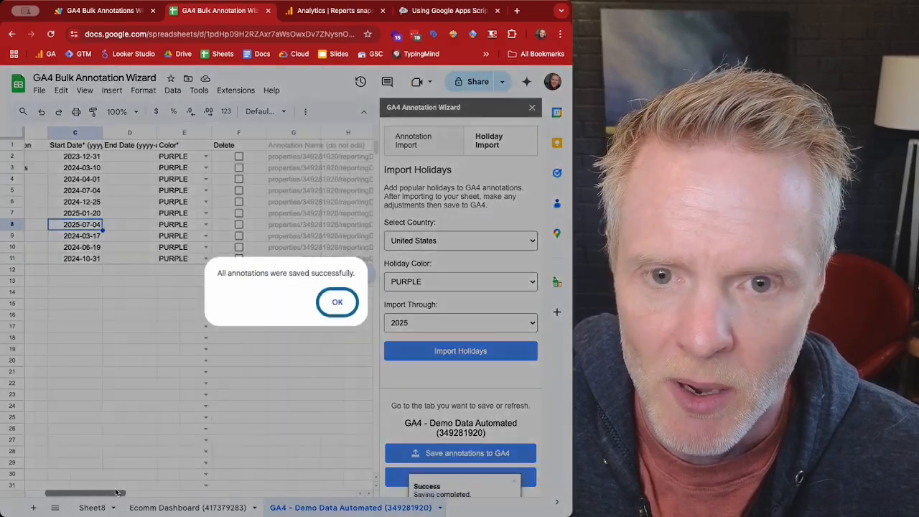
{"action": "left_click", "coordinate": [329, 308]}
{"action": "left_click", "coordinate": [221, 158]}
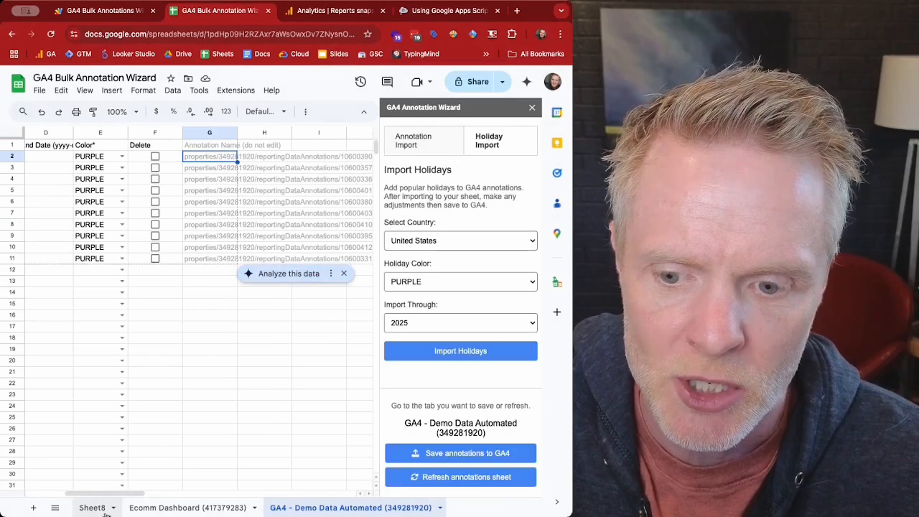
{"action": "left_click_drag", "start_coordinate": [108, 496], "coordinate": [69, 496]}
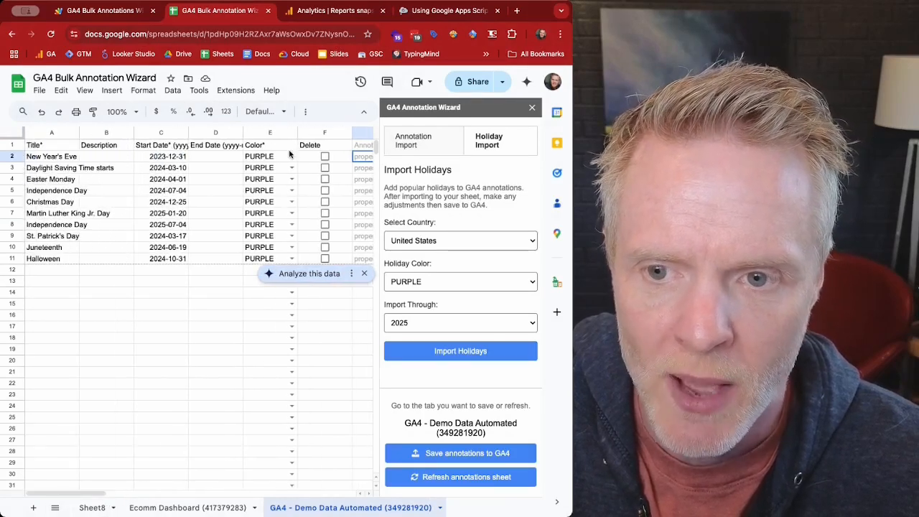